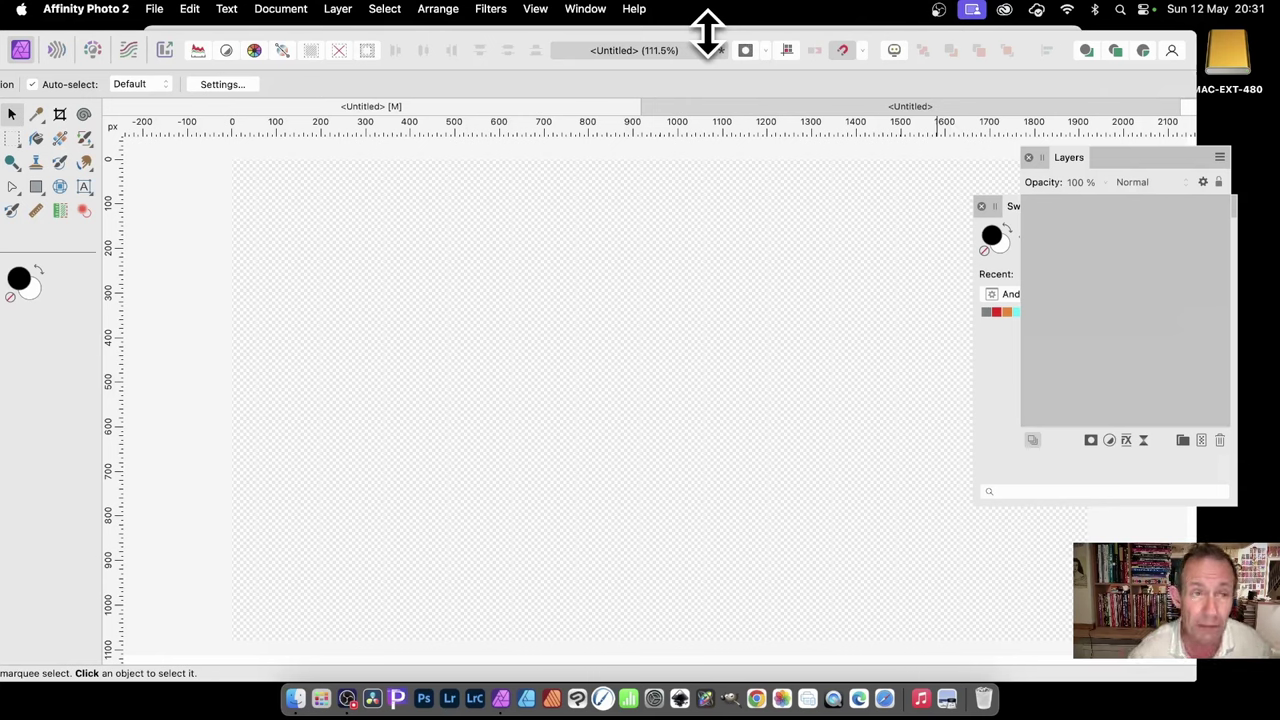
- Add an empty Pixel layer from the Layer menu's New Layer command
left_click(337, 10)
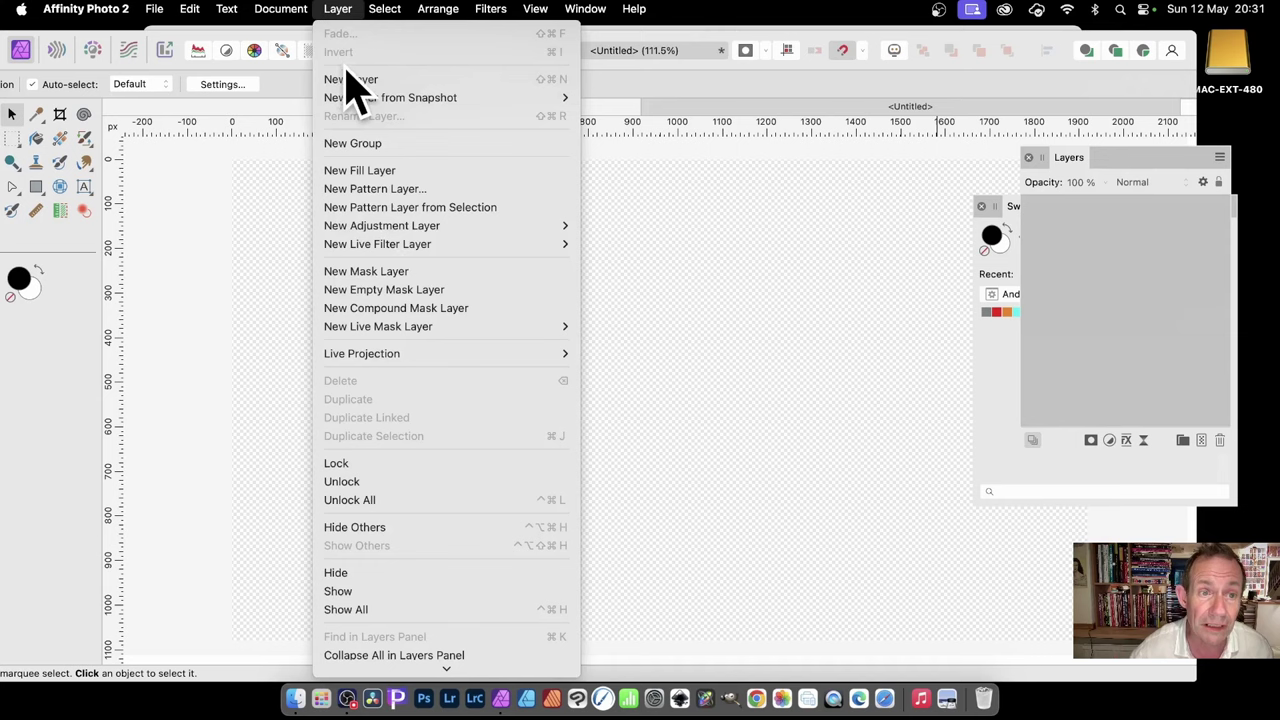
left_click(350, 80)
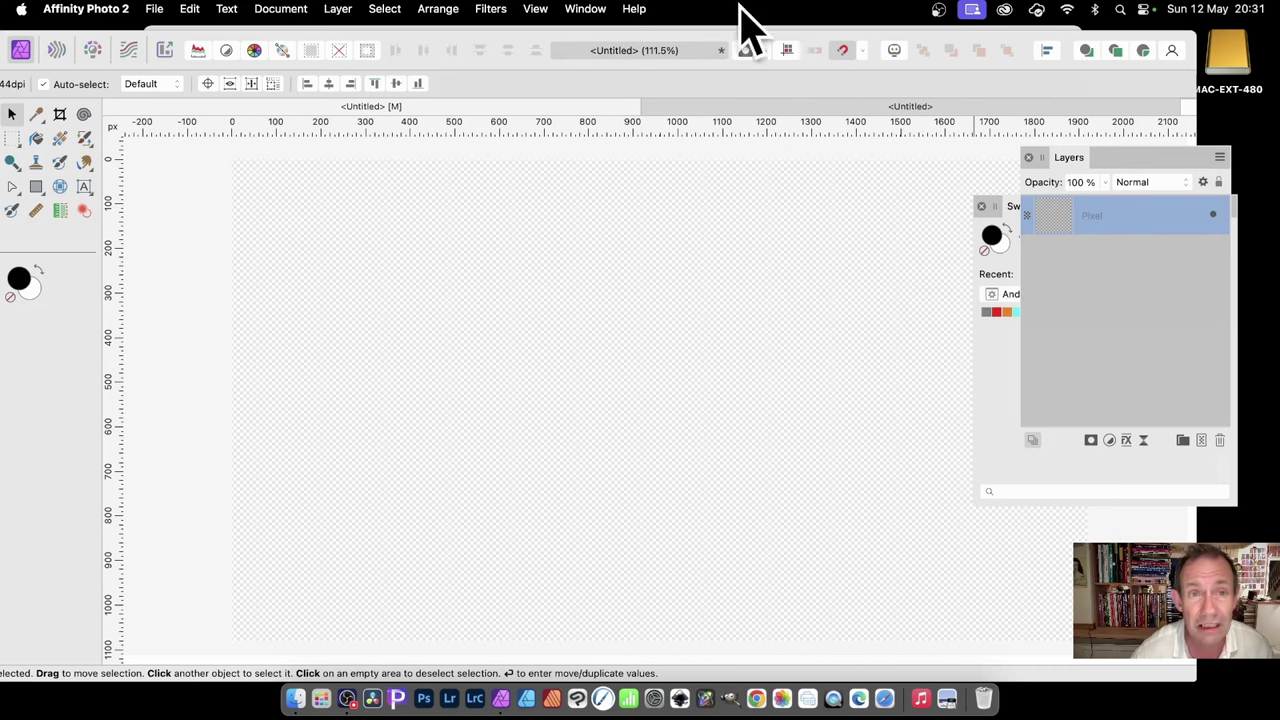
- Apply Perlin Noise with Zoom 46.6 px, Octaves 2 and Persistence 55.7 to the layer
left_click(495, 8)
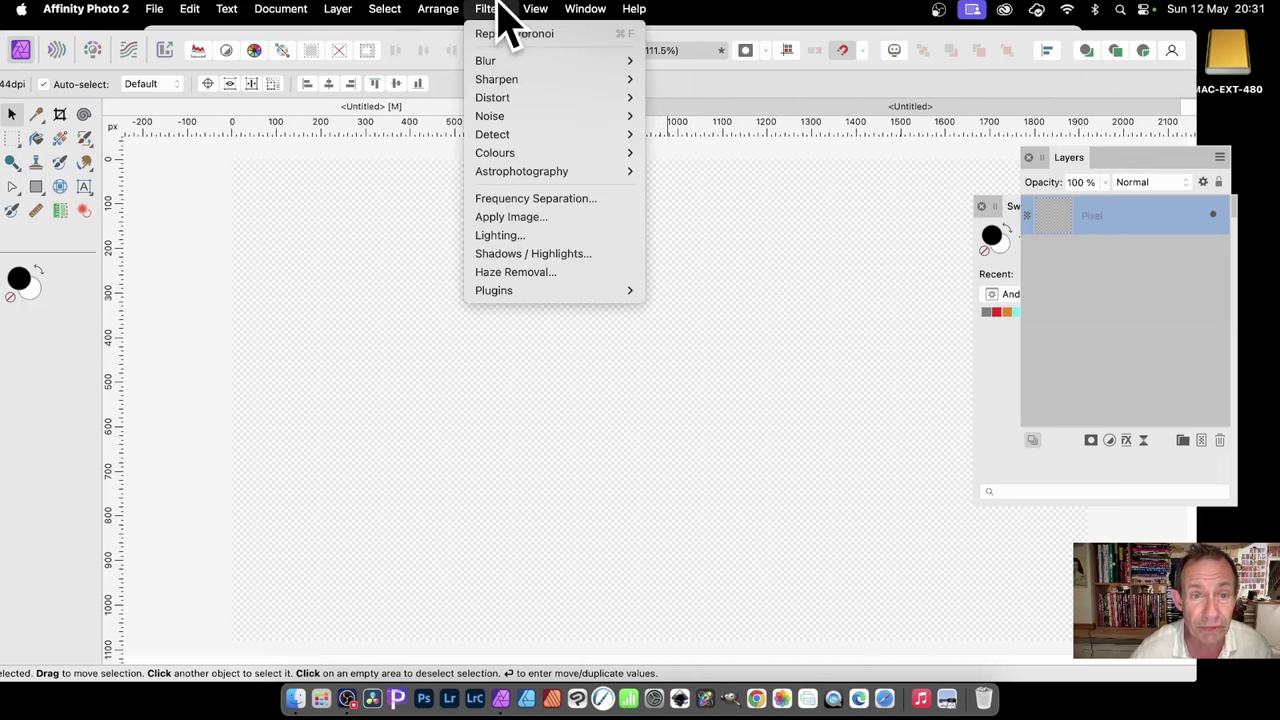
mouse_move(510, 116)
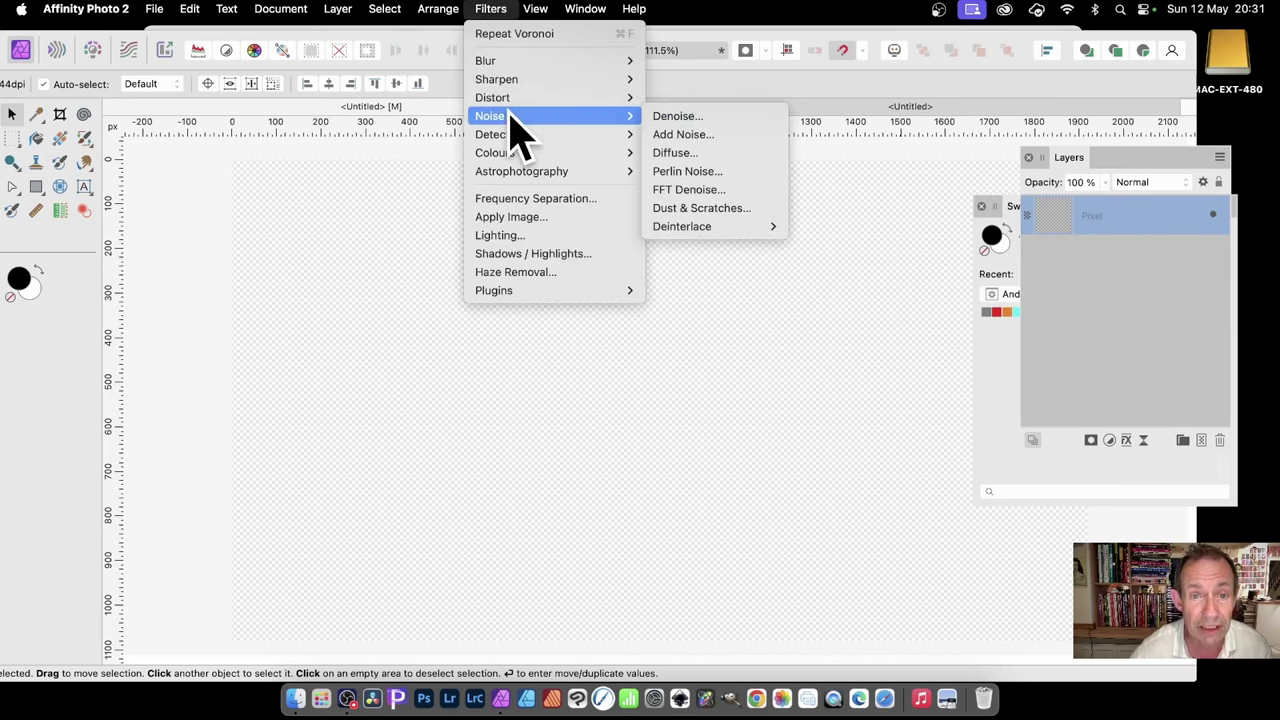
left_click(720, 172)
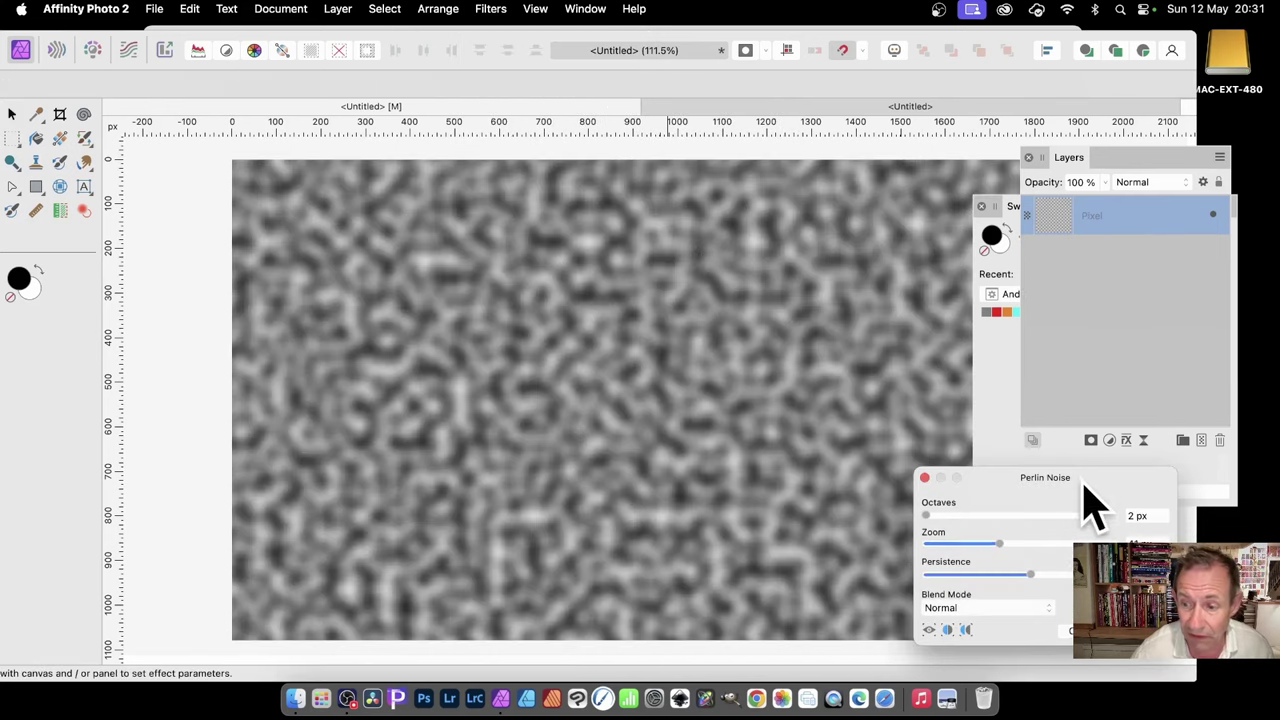
left_click_drag(1084, 481, 690, 270)
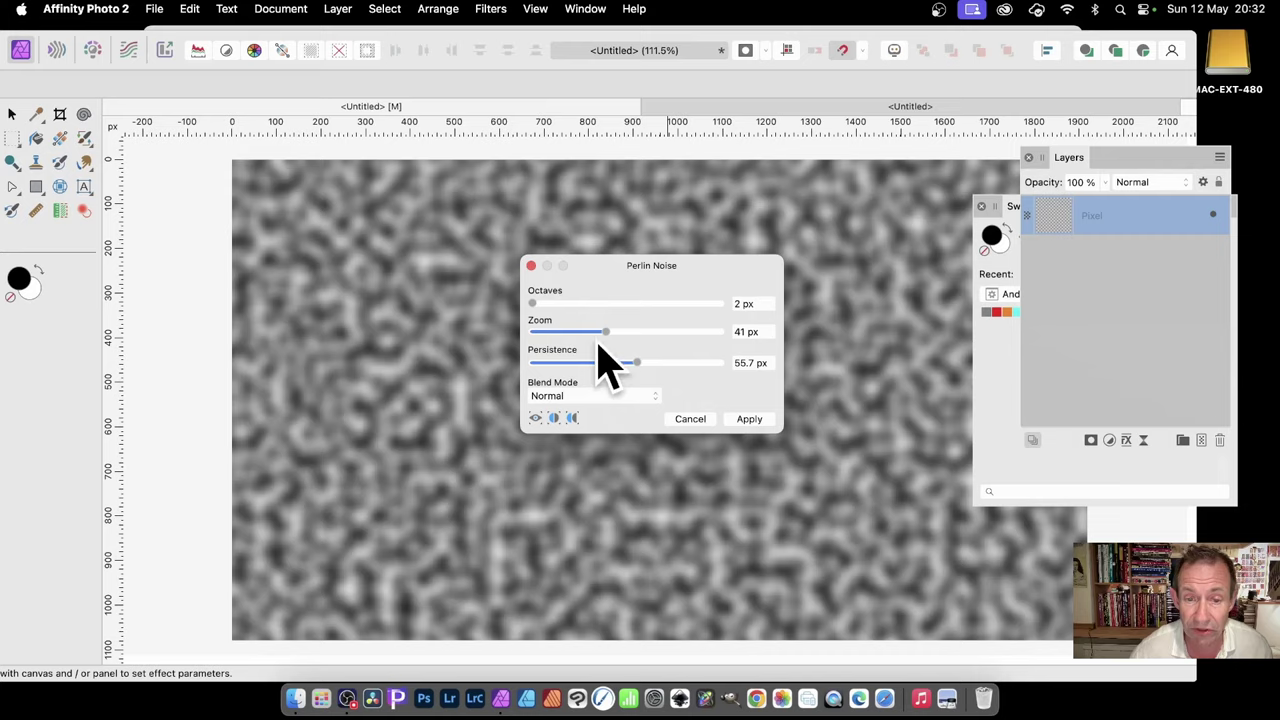
mouse_move(610, 334)
left_mouse_down()
mouse_move(654, 340)
mouse_move(608, 342)
mouse_move(619, 335)
left_mouse_up()
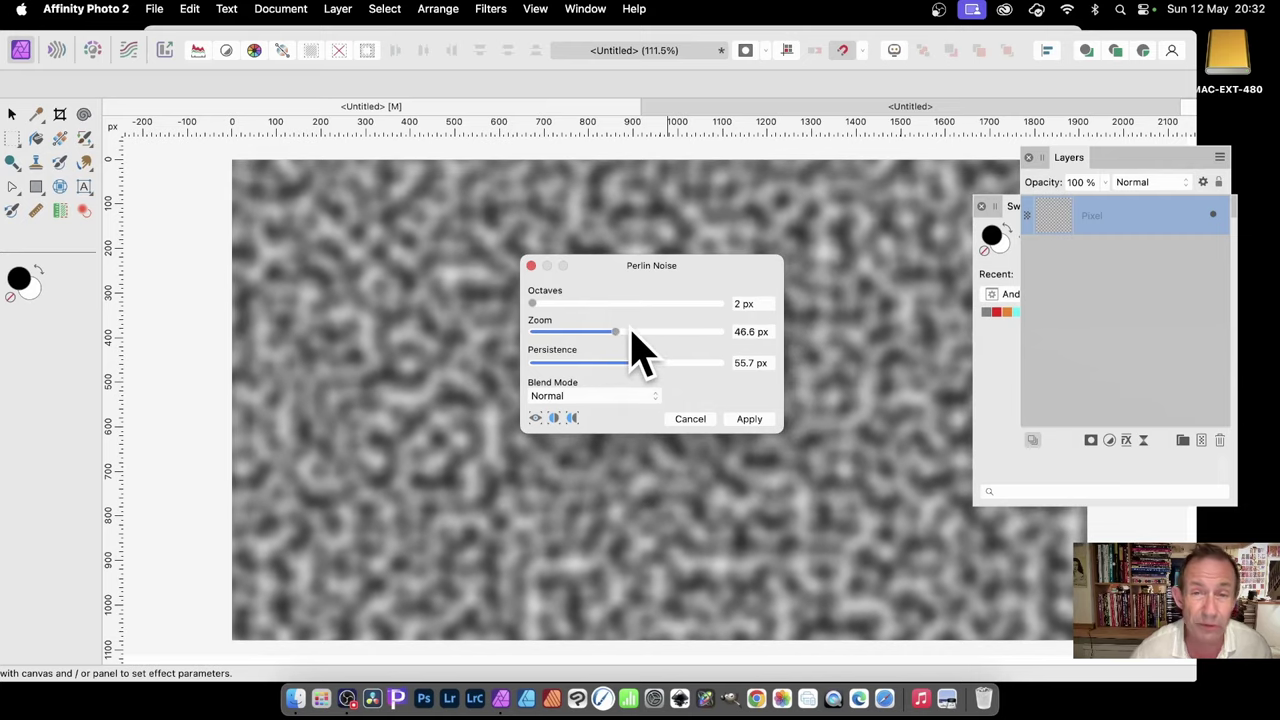
left_click(750, 419)
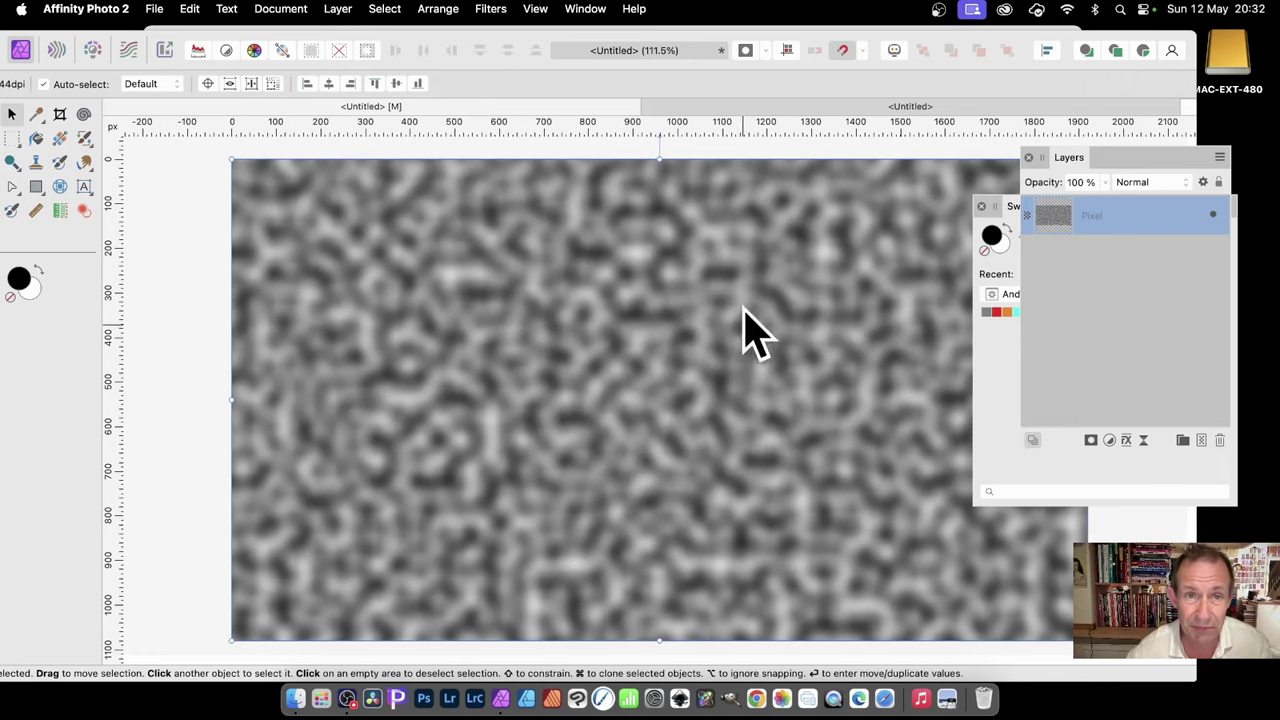
- Apply the Voronoi filter with Cell Size 60.534 and Line Width 17.342
left_click(492, 10)
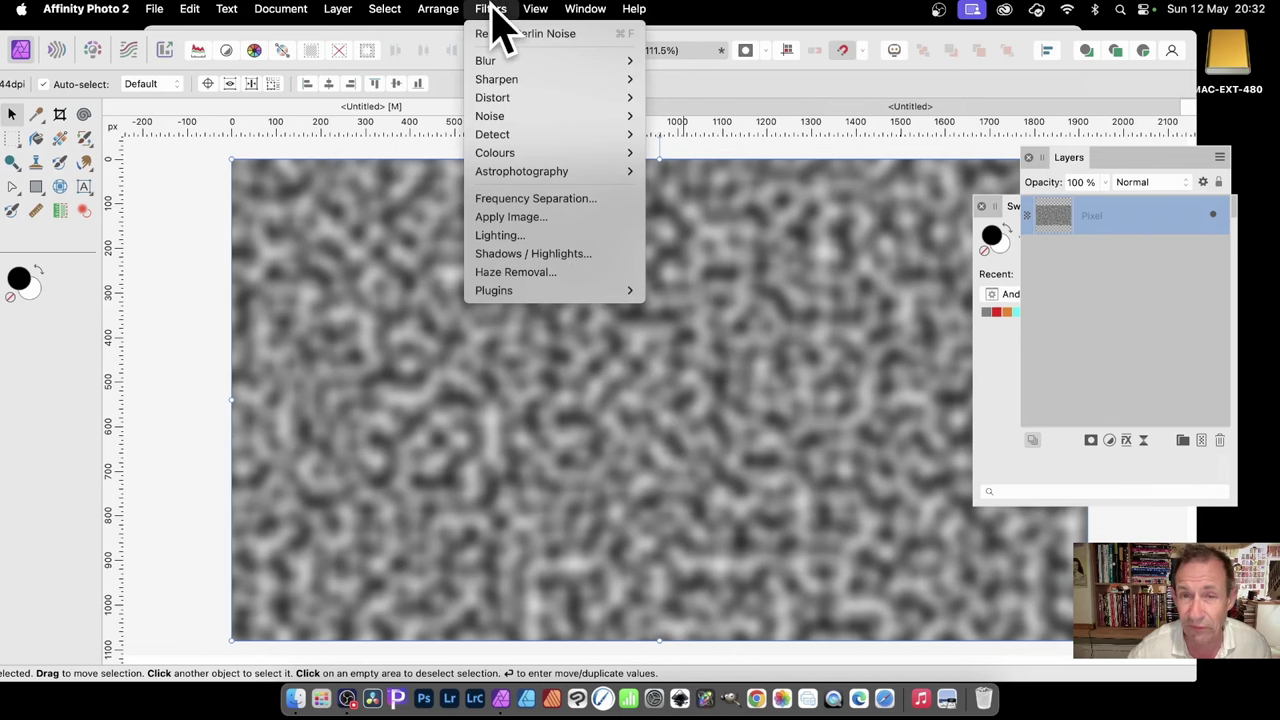
mouse_move(598, 153)
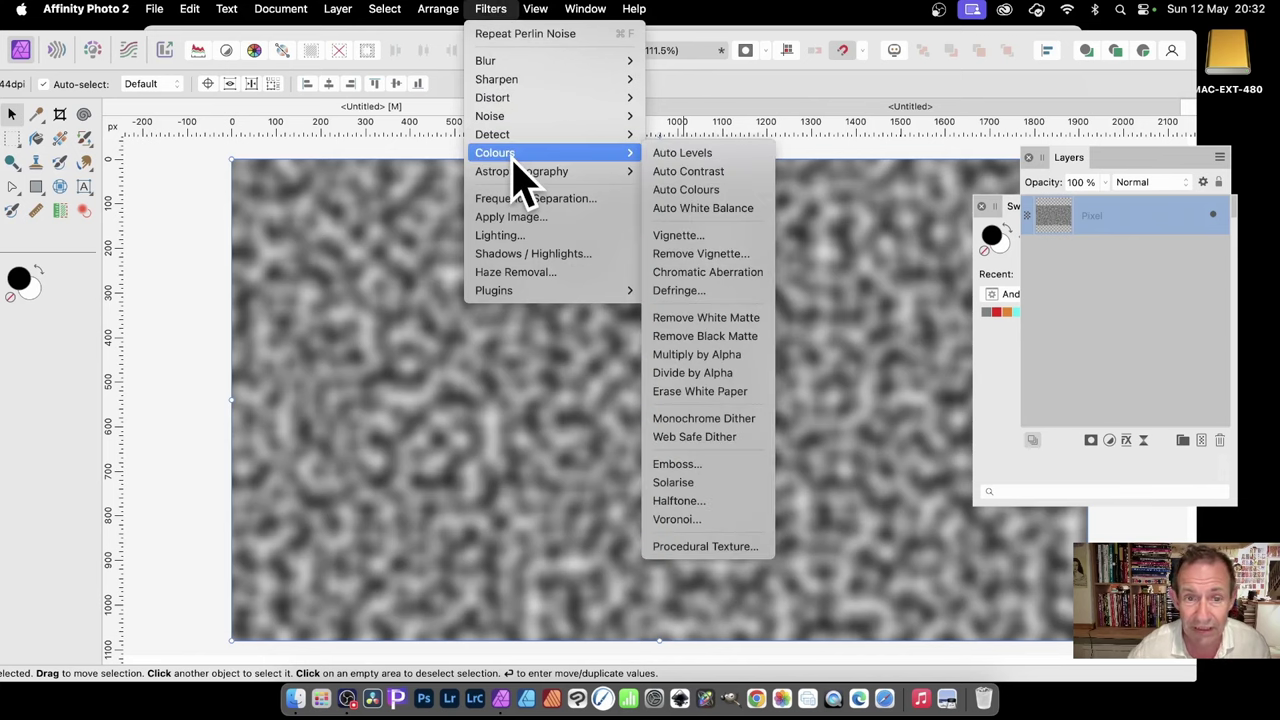
left_click(698, 522)
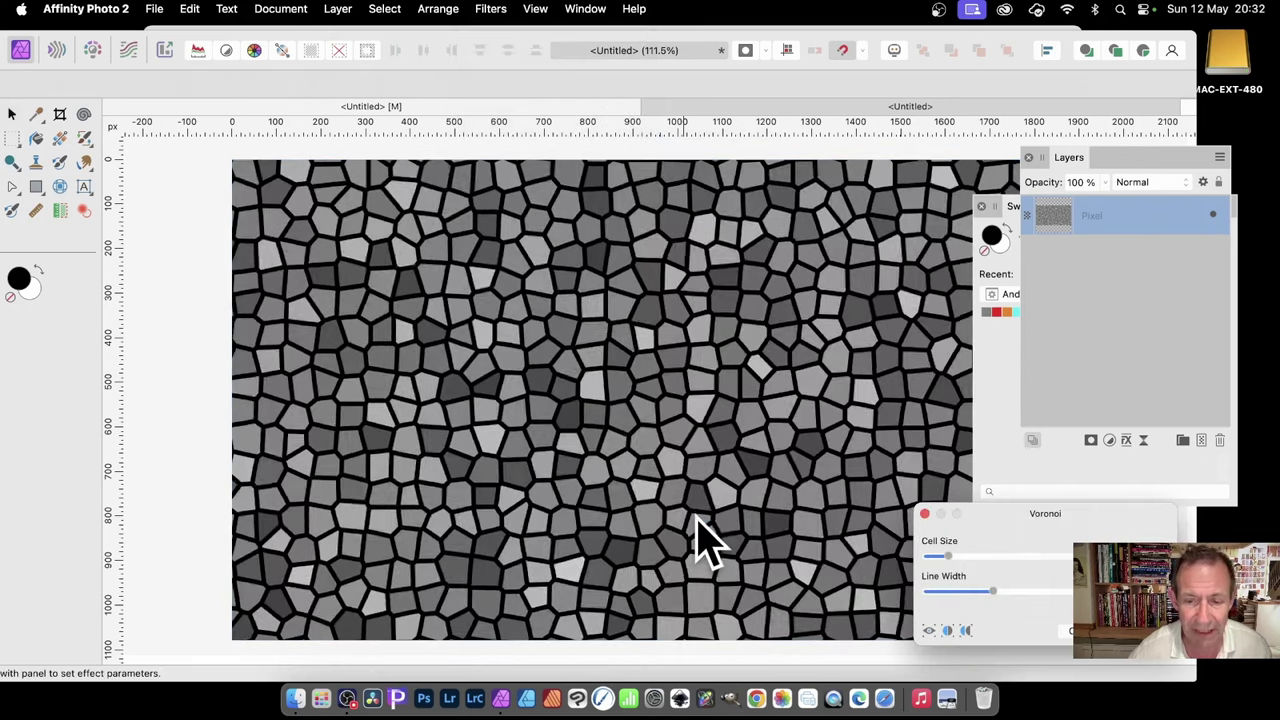
left_click_drag(655, 282, 609, 248)
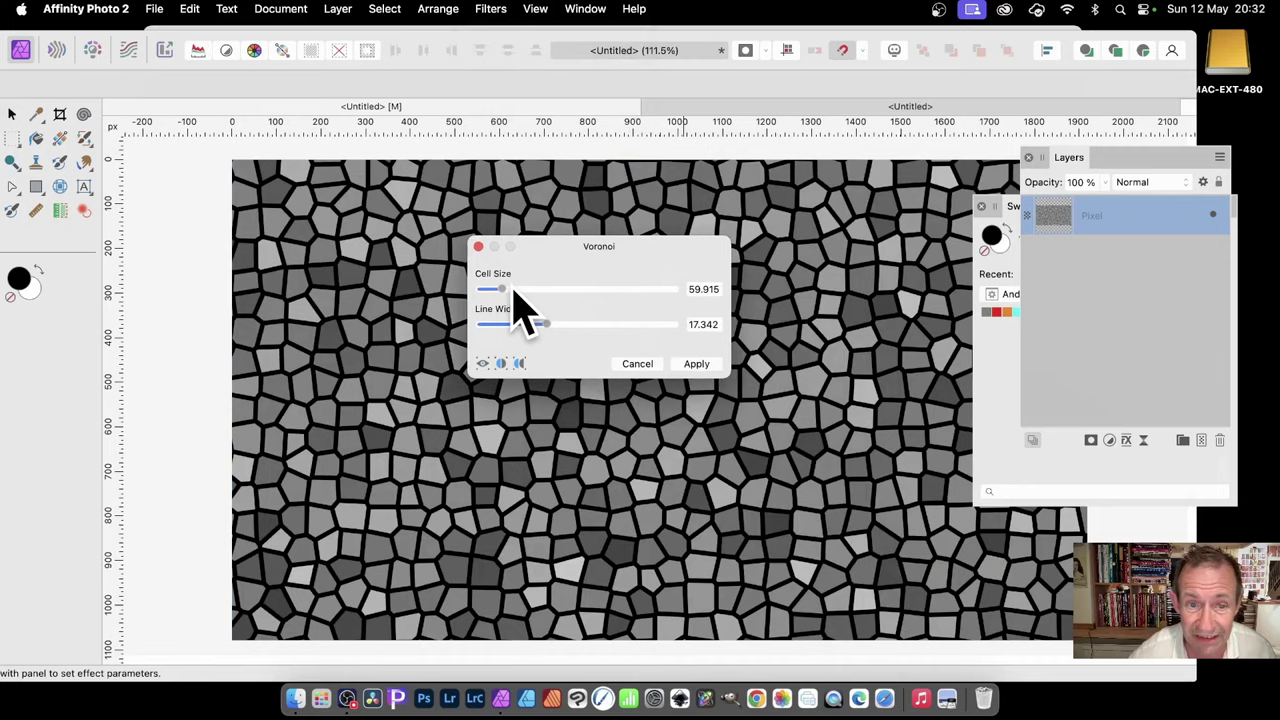
mouse_move(506, 294)
left_mouse_down()
mouse_move(494, 292)
mouse_move(531, 292)
mouse_move(502, 292)
left_mouse_up()
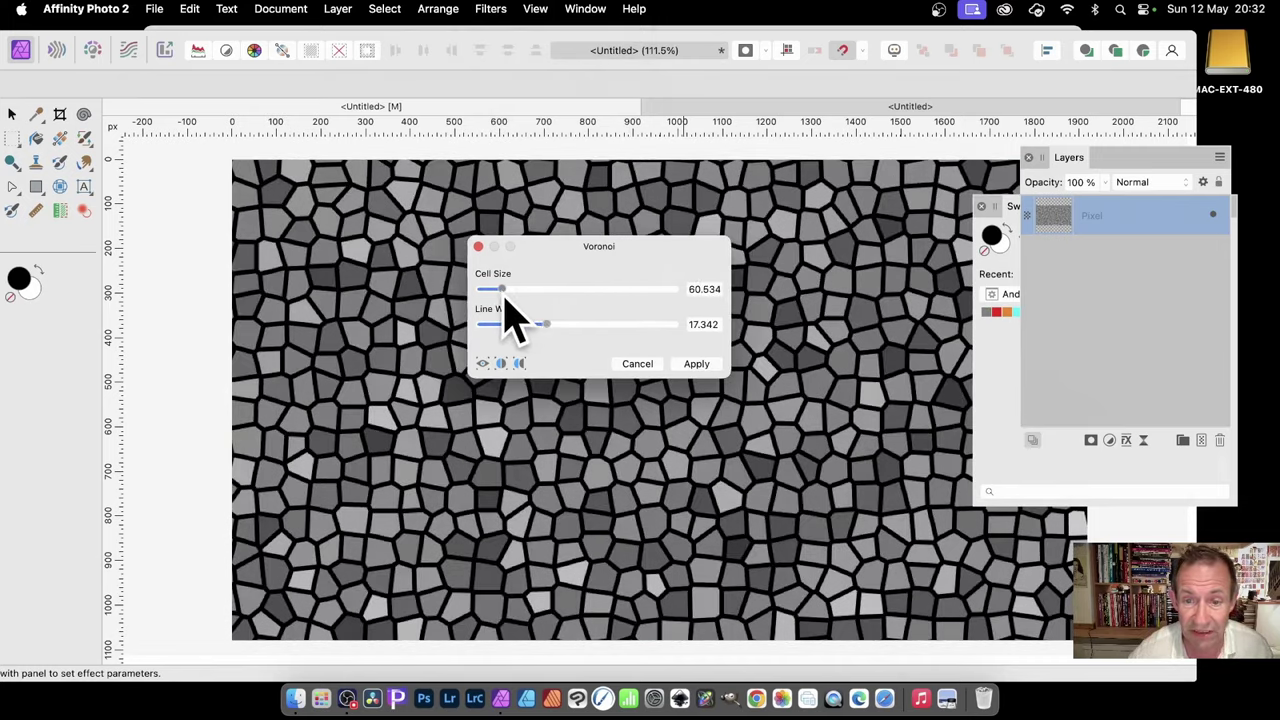
left_click(704, 365)
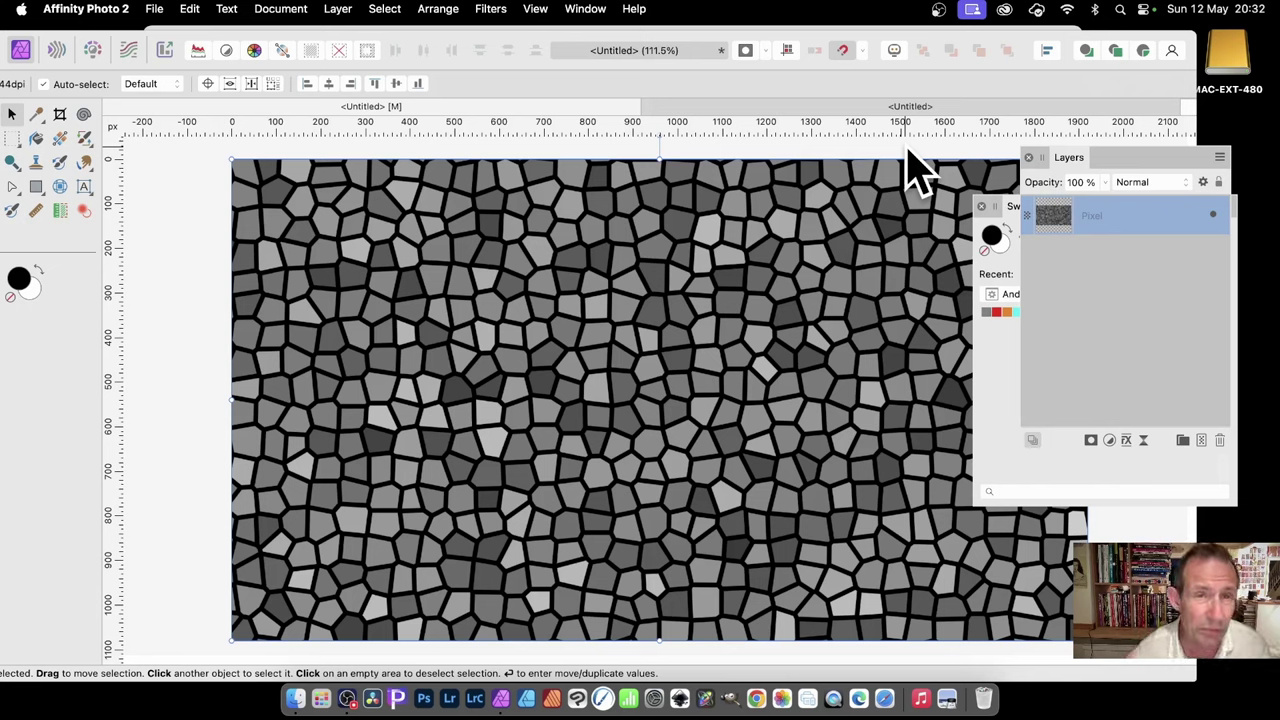
- Apply a 6.3 px Gaussian Blur to the Voronoi cells
left_click(492, 9)
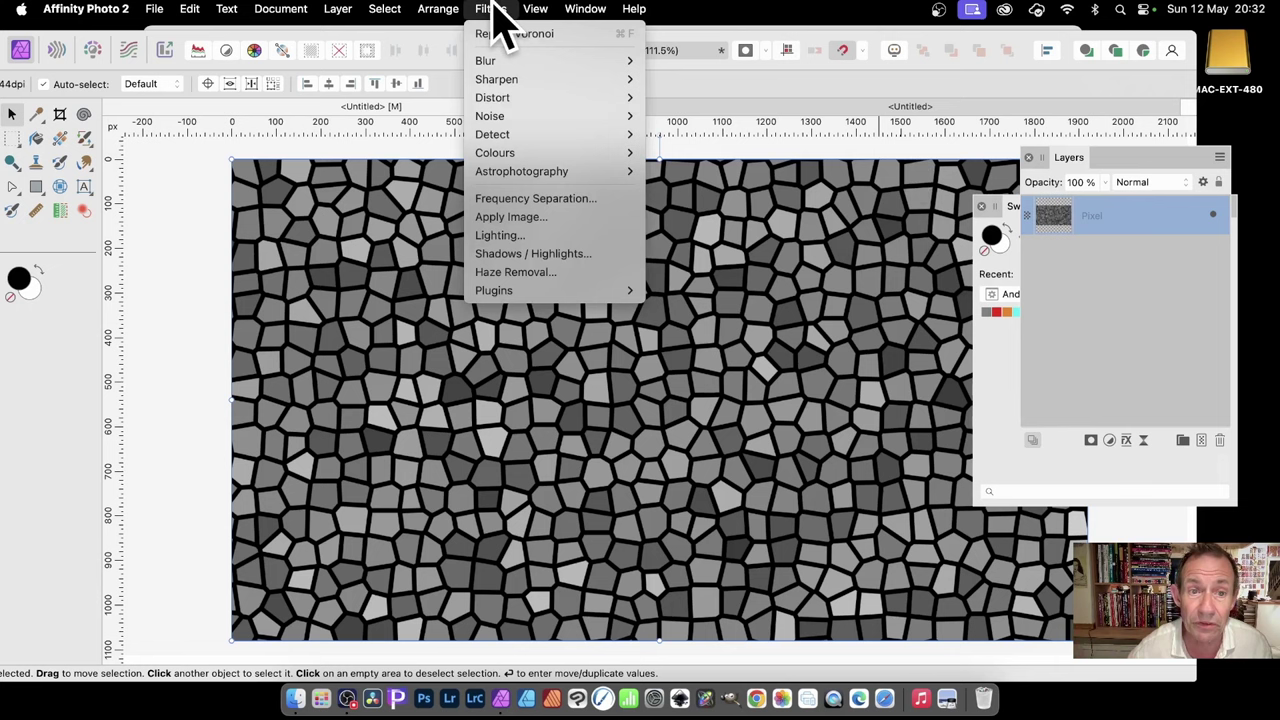
mouse_move(505, 62)
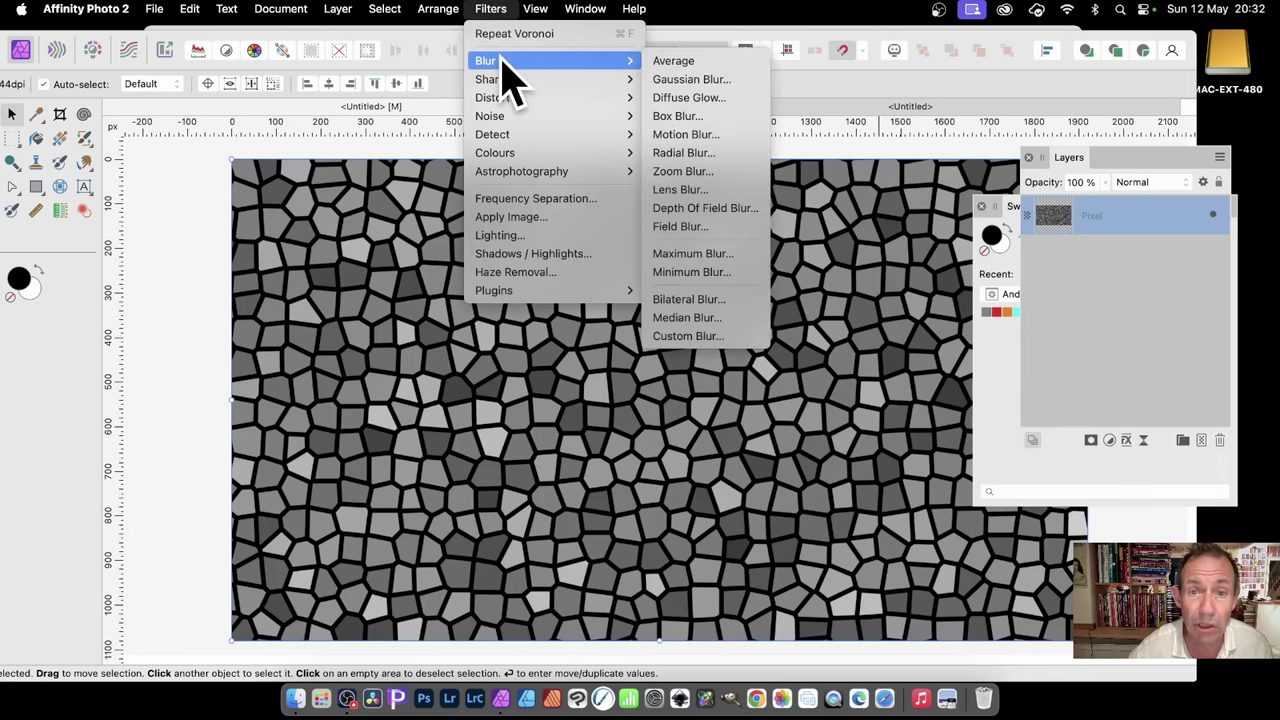
left_click(726, 82)
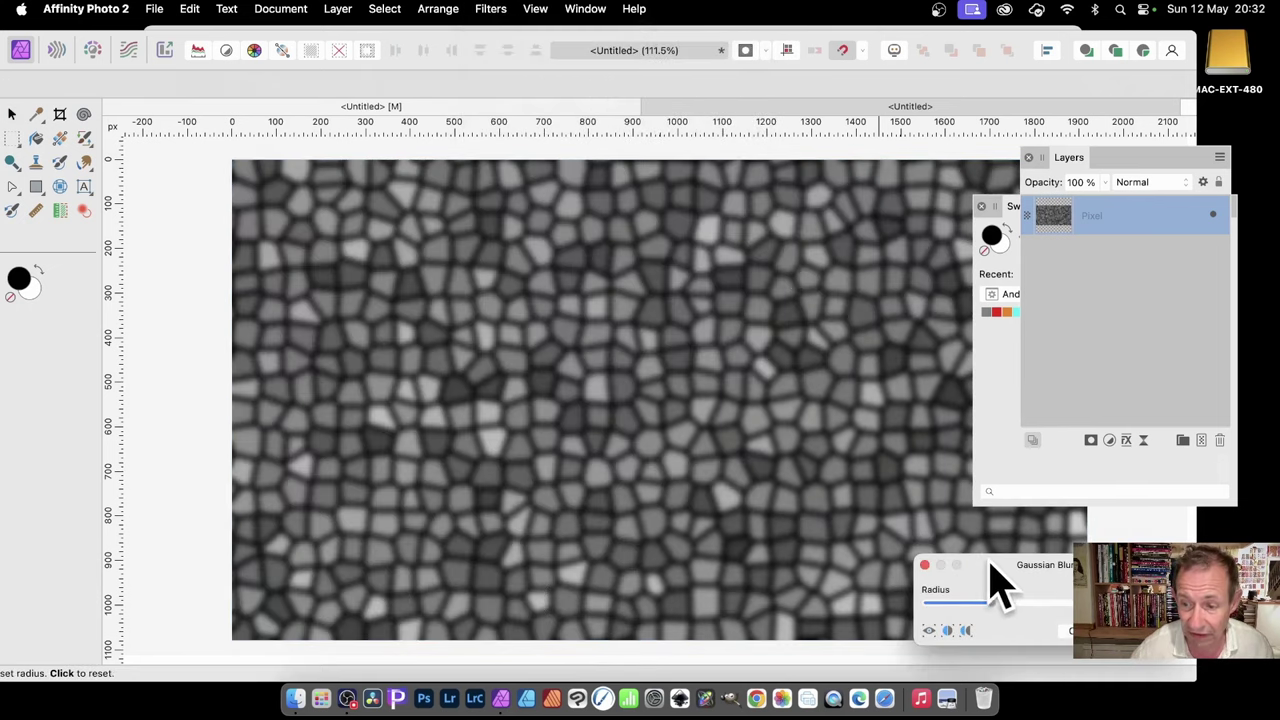
left_click_drag(987, 563, 554, 280)
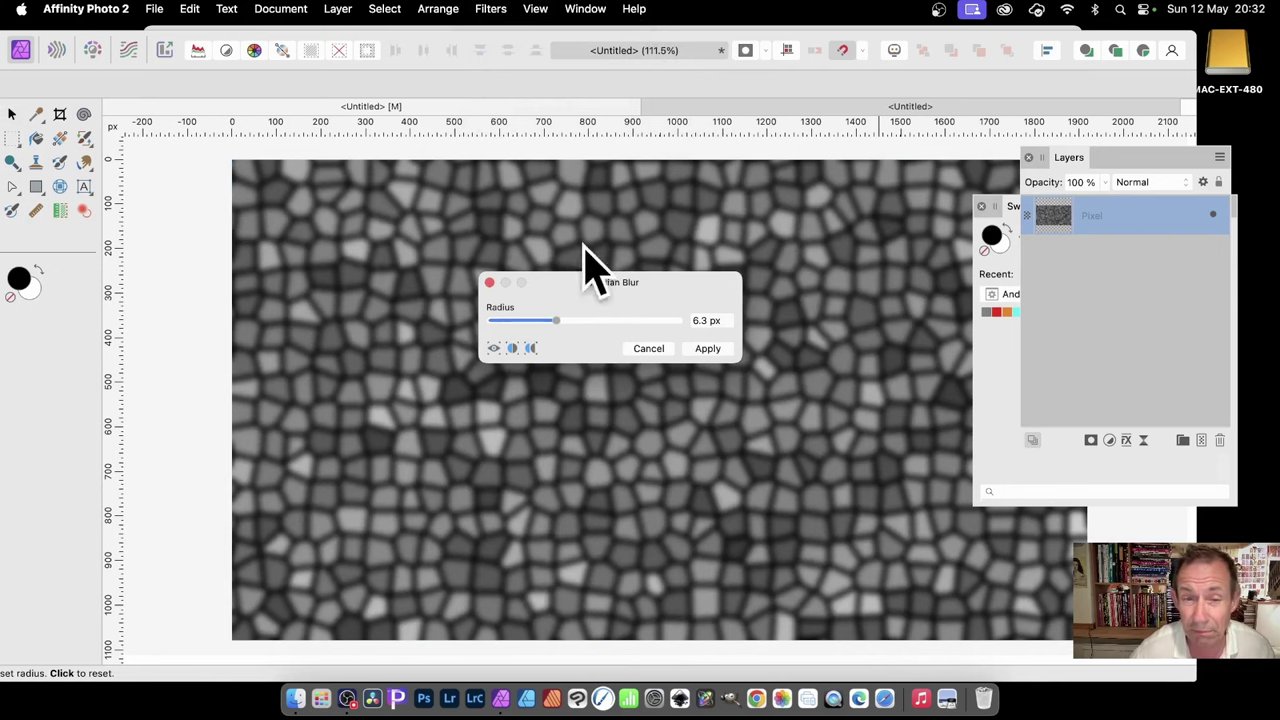
left_click(708, 349)
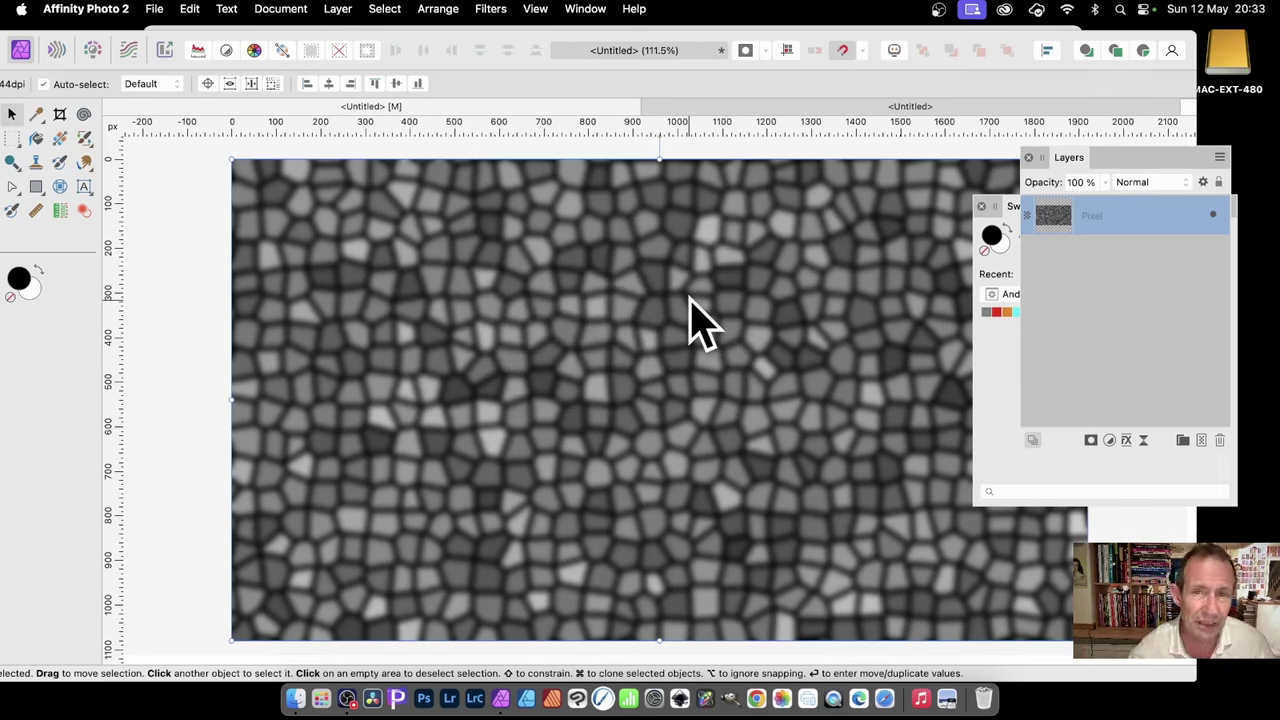
- Start a Deform distortion on the blurred cell texture and commit it
left_click(505, 8)
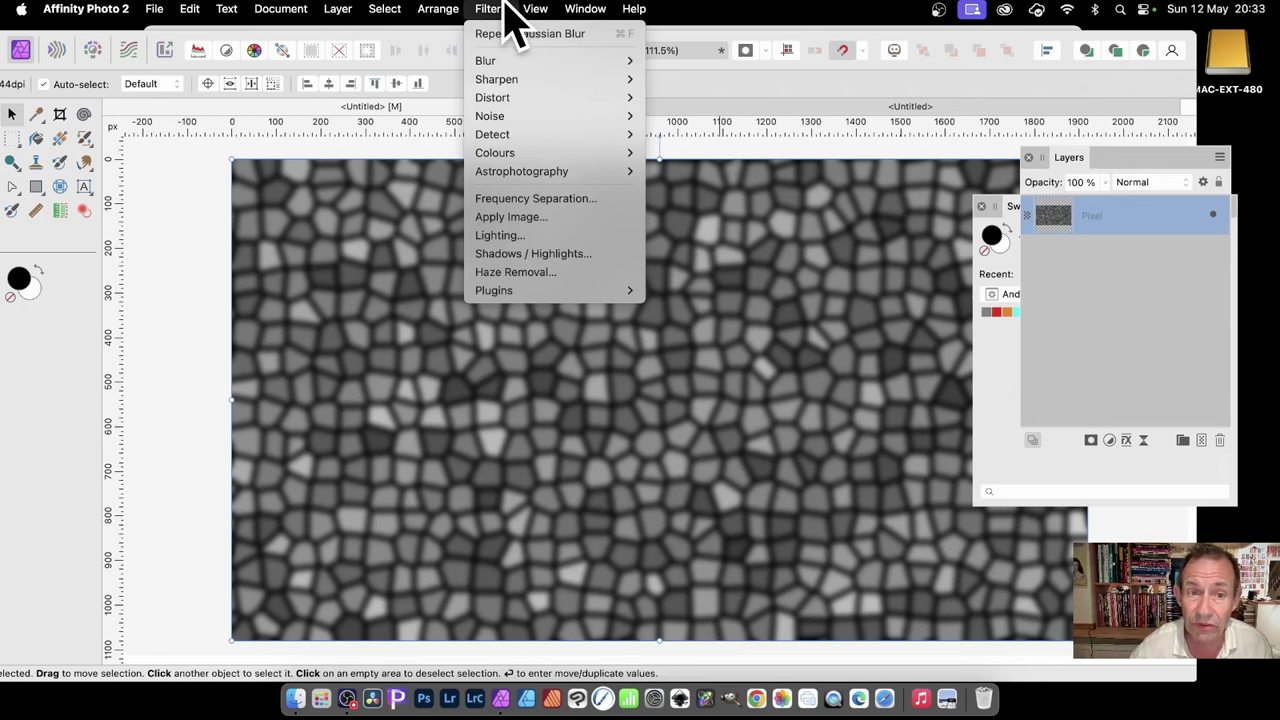
mouse_move(508, 97)
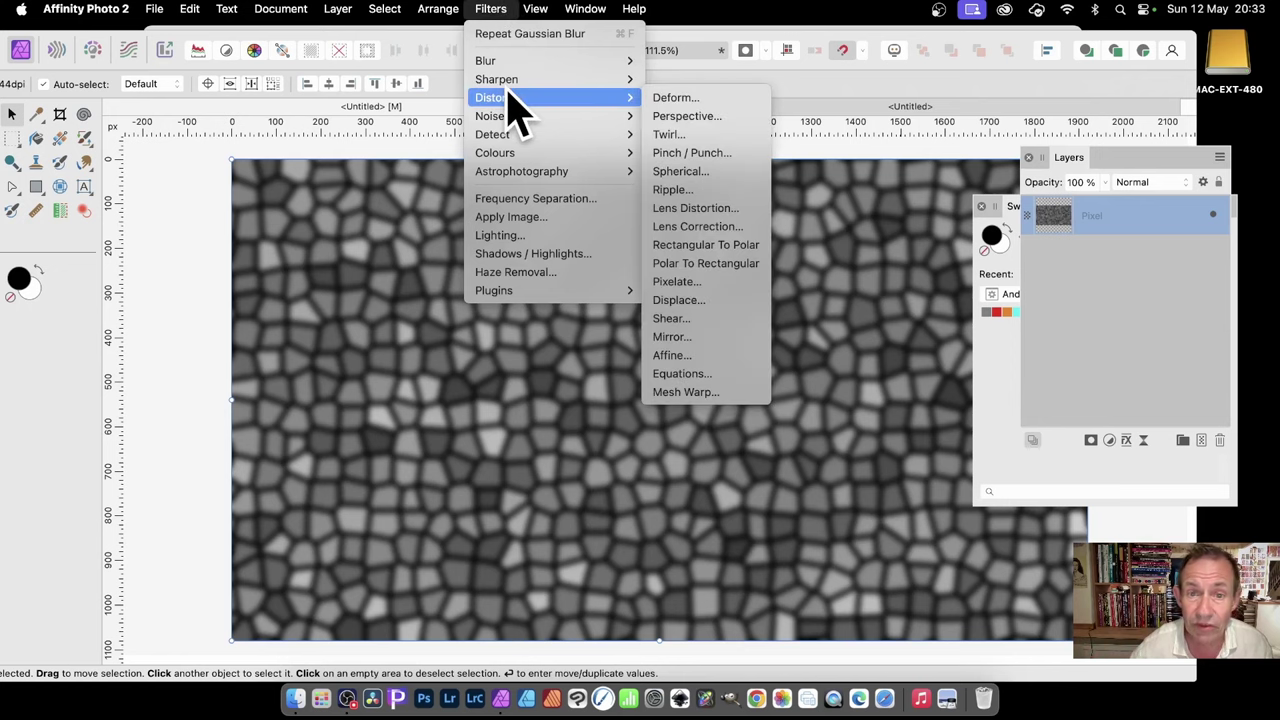
left_click(740, 103)
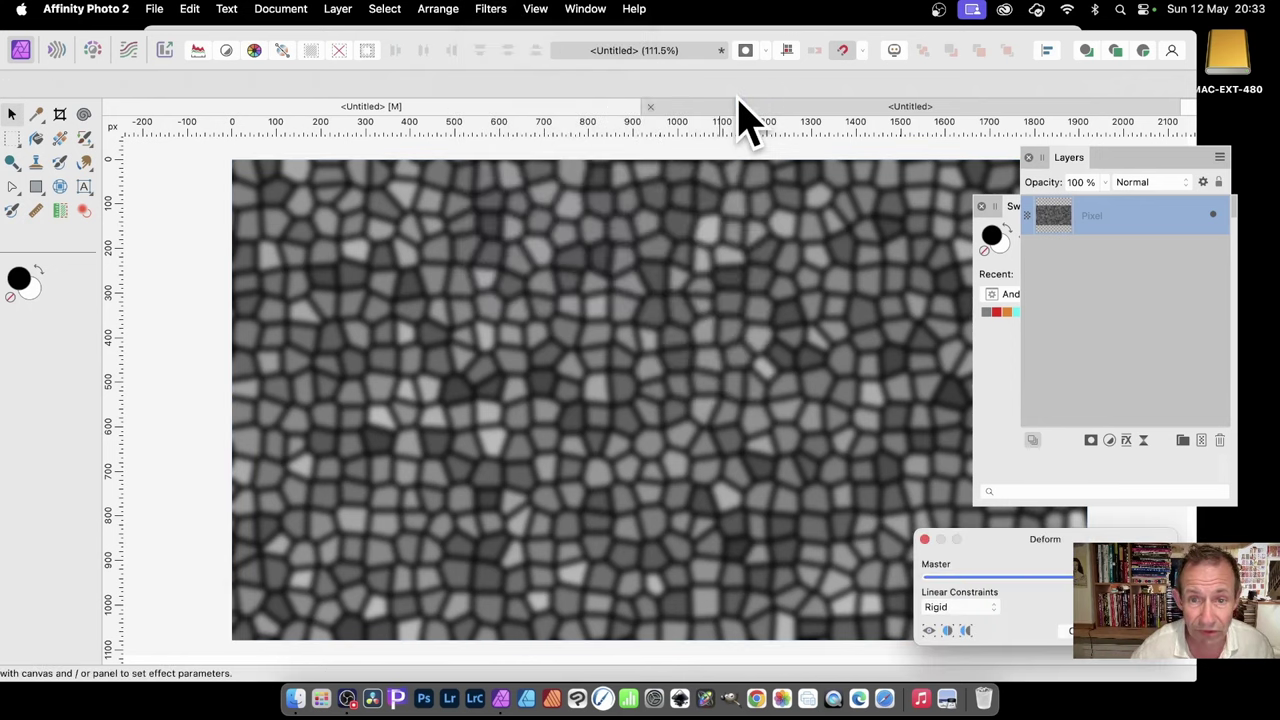
left_click_drag(1018, 540, 628, 259)
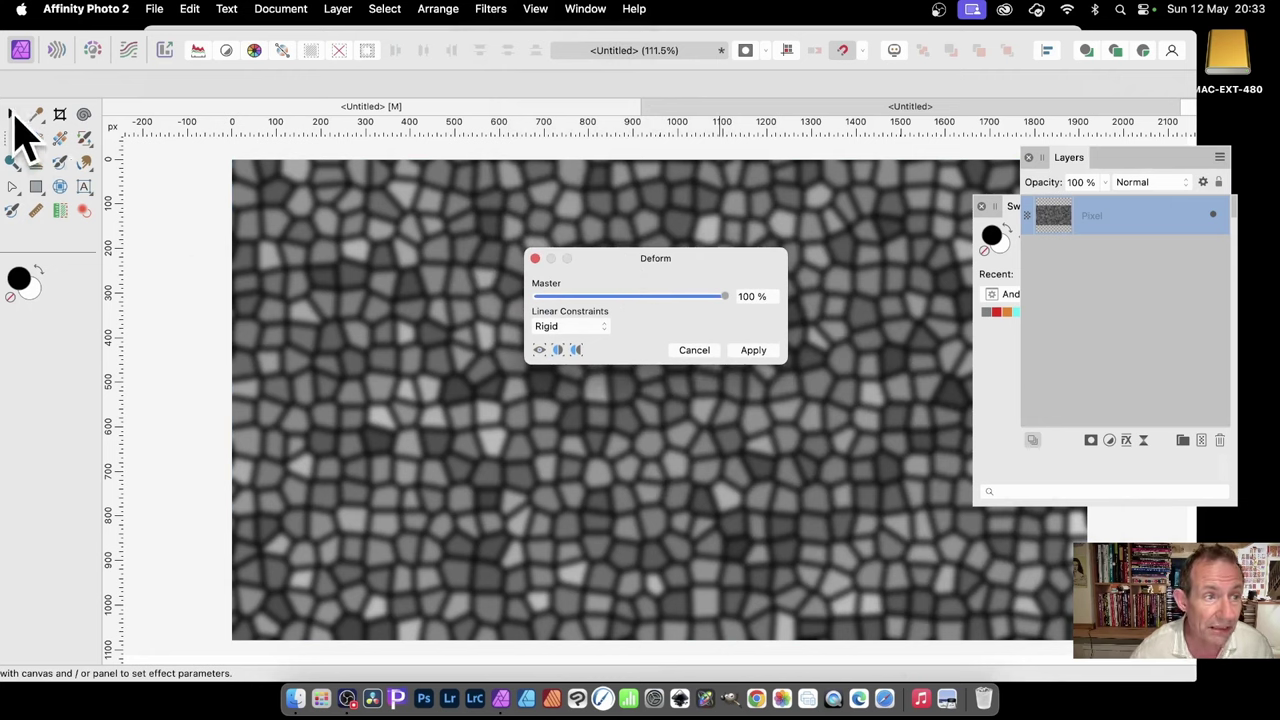
left_click(12, 114)
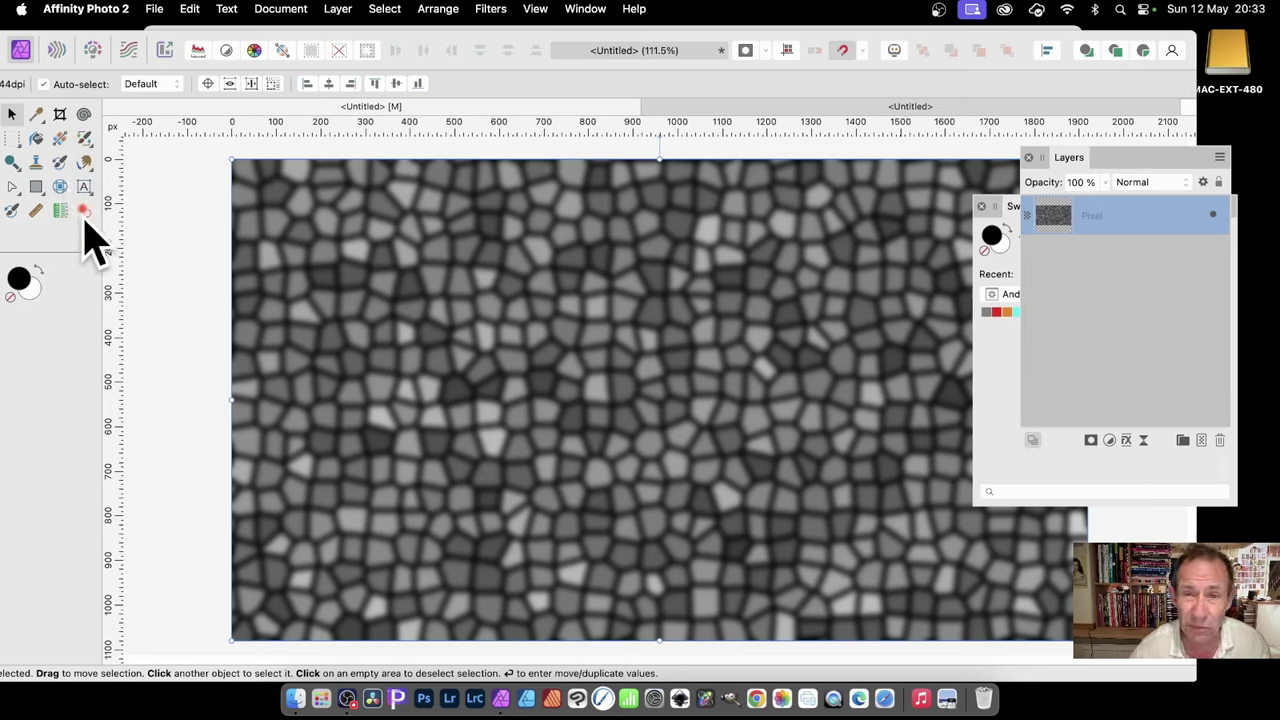
- Open the Deform filter and set its Linear Constraints to Similarity
left_click(500, 8)
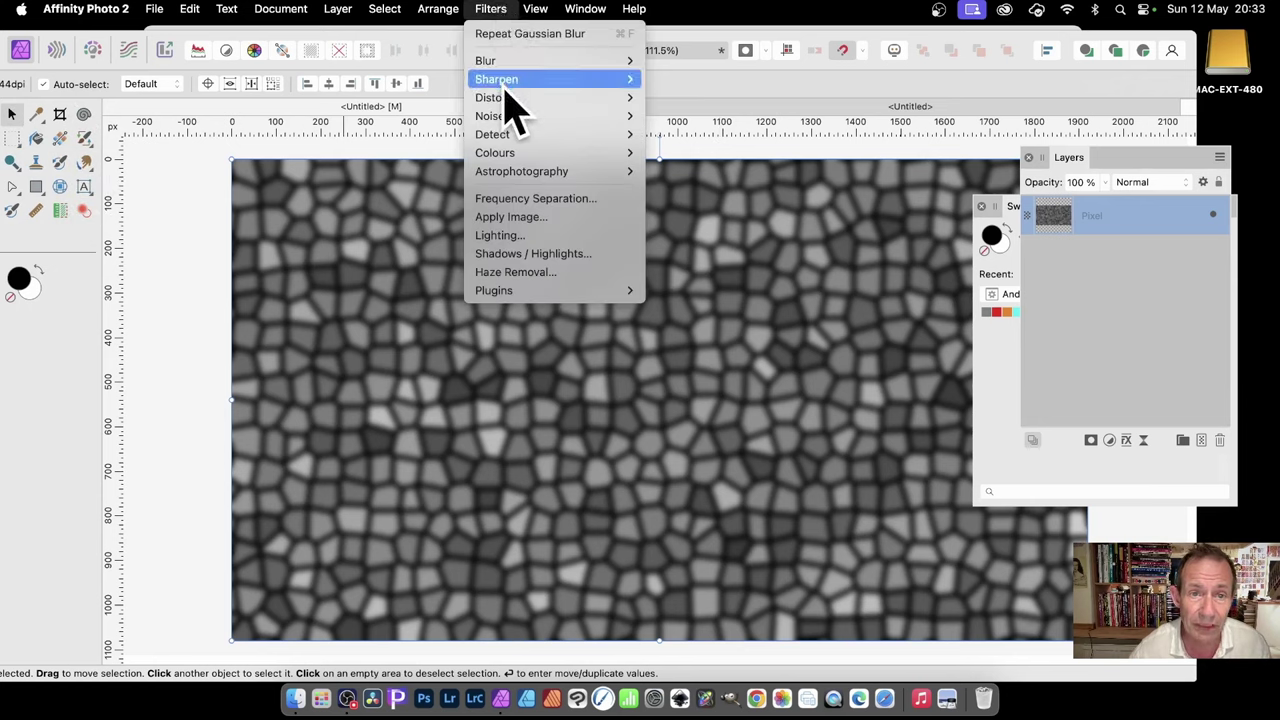
mouse_move(520, 97)
left_click(675, 96)
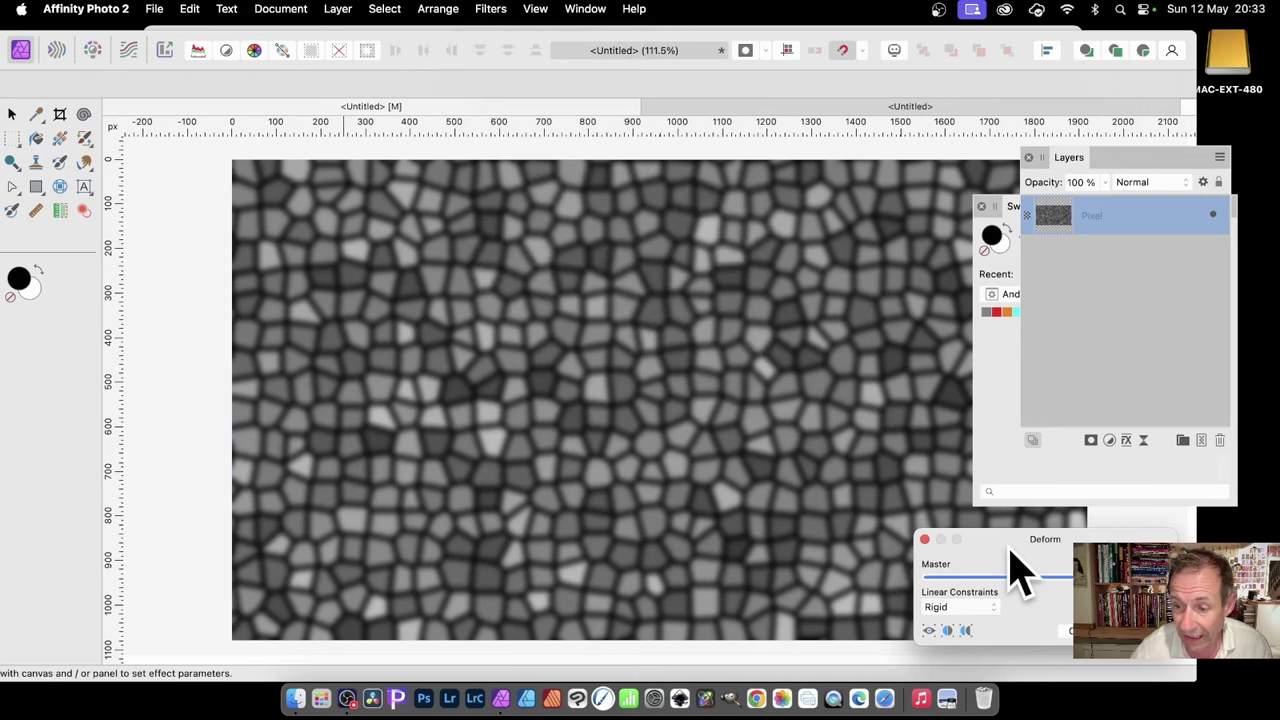
left_click_drag(1014, 540, 795, 251)
left_click(614, 337)
left_click(614, 348)
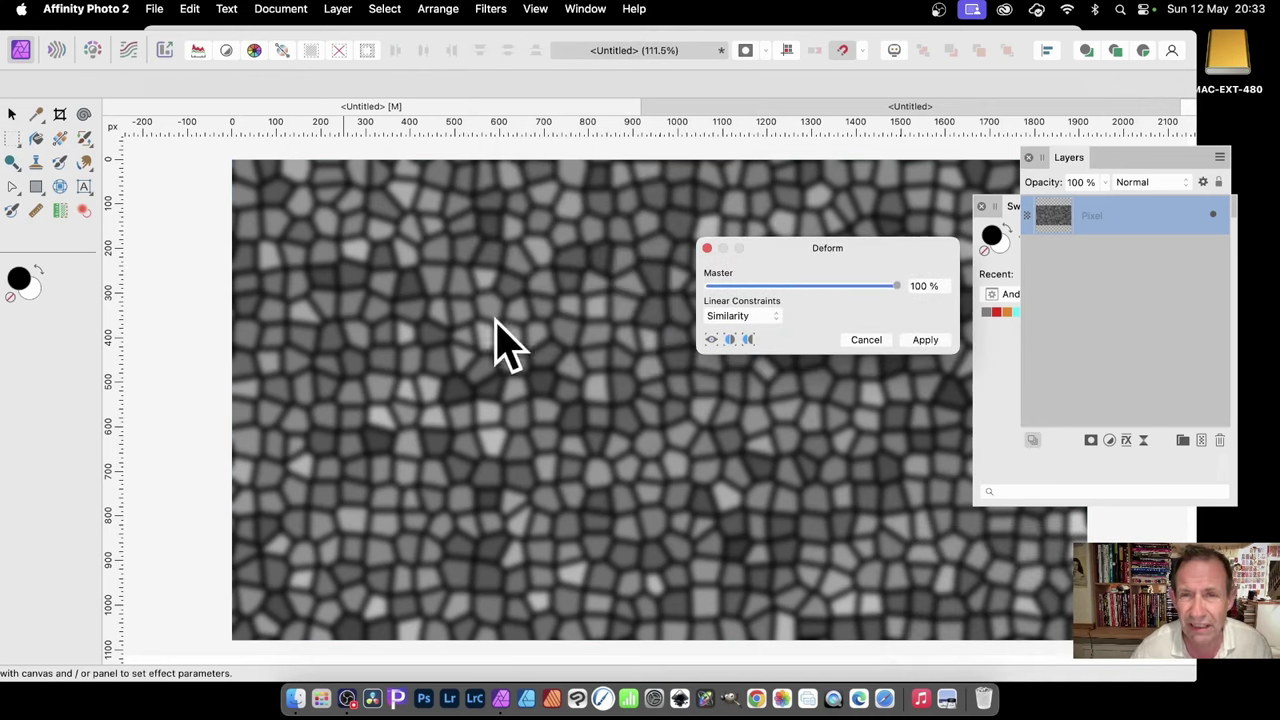
- Place five anchor pins on the texture and pull one pin up-left to warp it
left_click(544, 338)
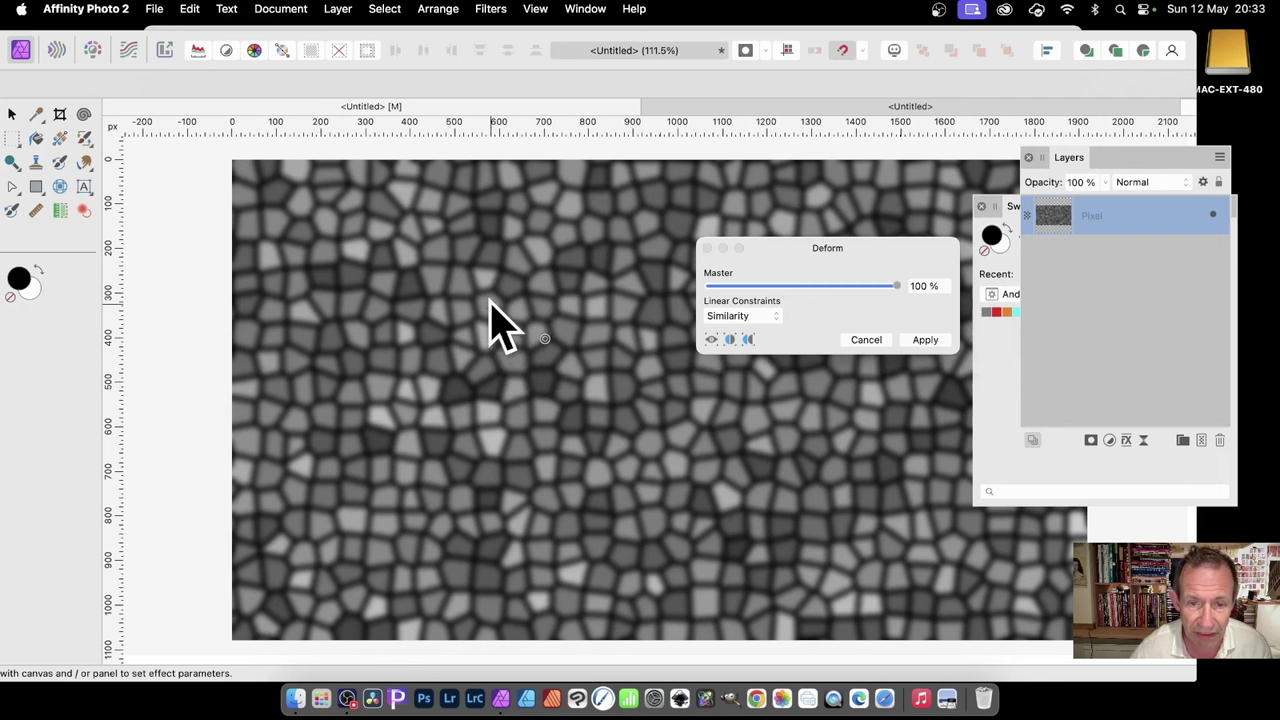
left_click(449, 278)
left_click(620, 450)
left_click(503, 431)
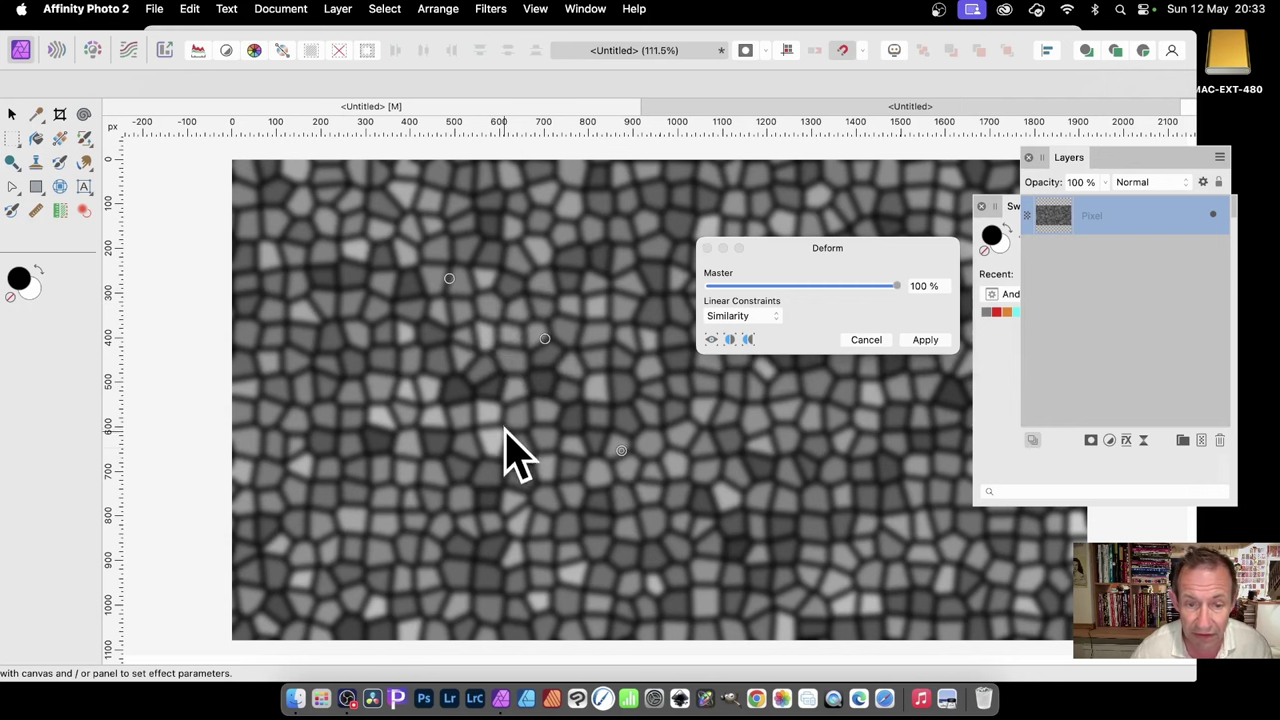
left_click(450, 490)
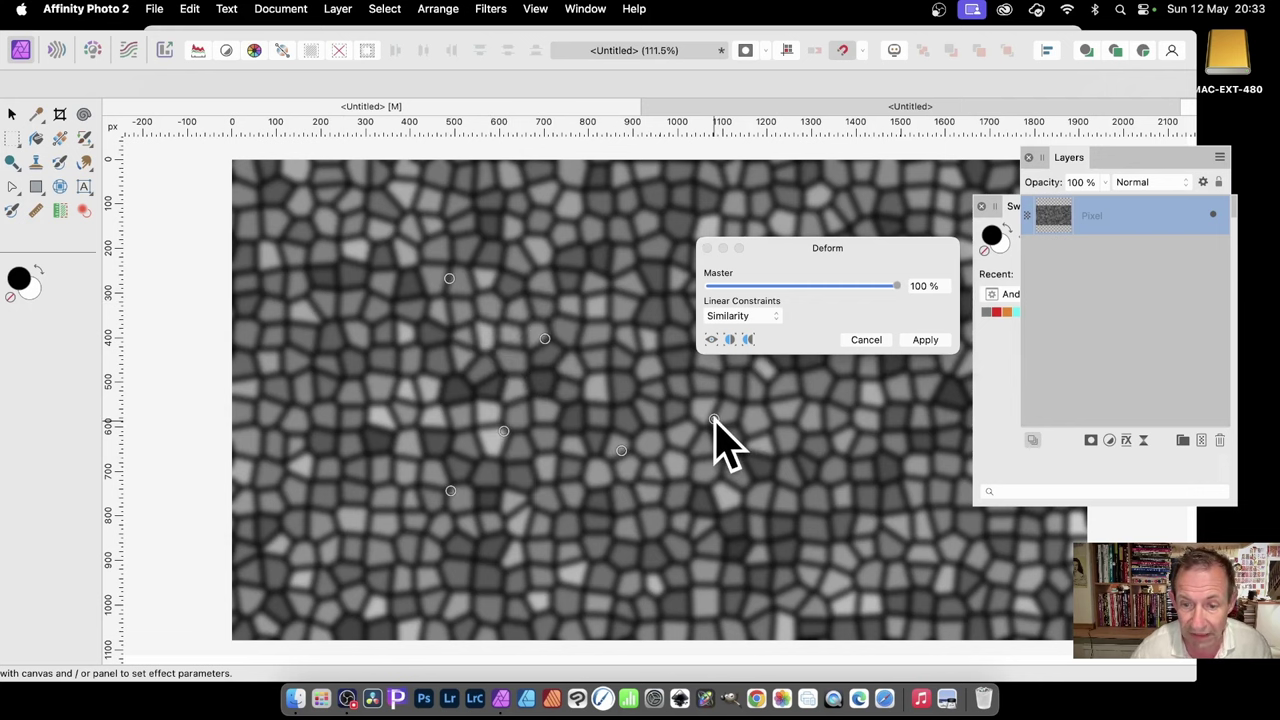
left_click_drag(713, 419, 544, 338)
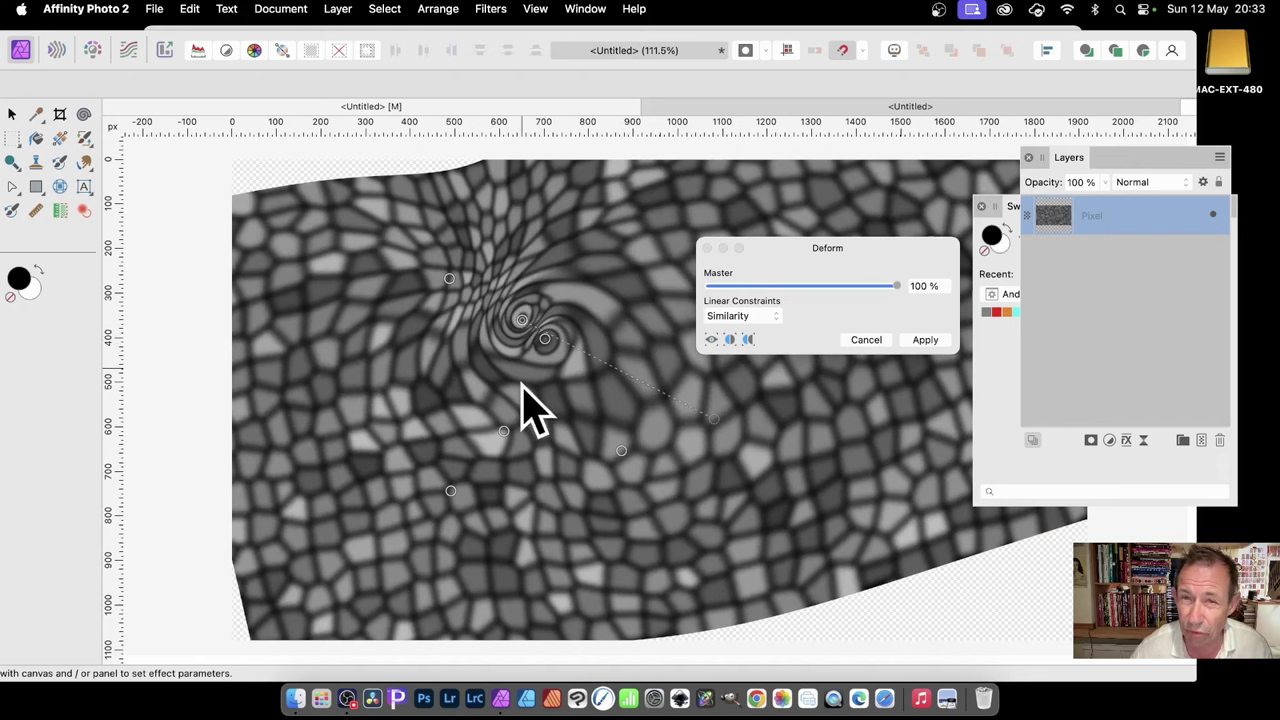
- Add three more pins and pull them up-left, down-left and down-right to bend the cells
left_click(358, 317)
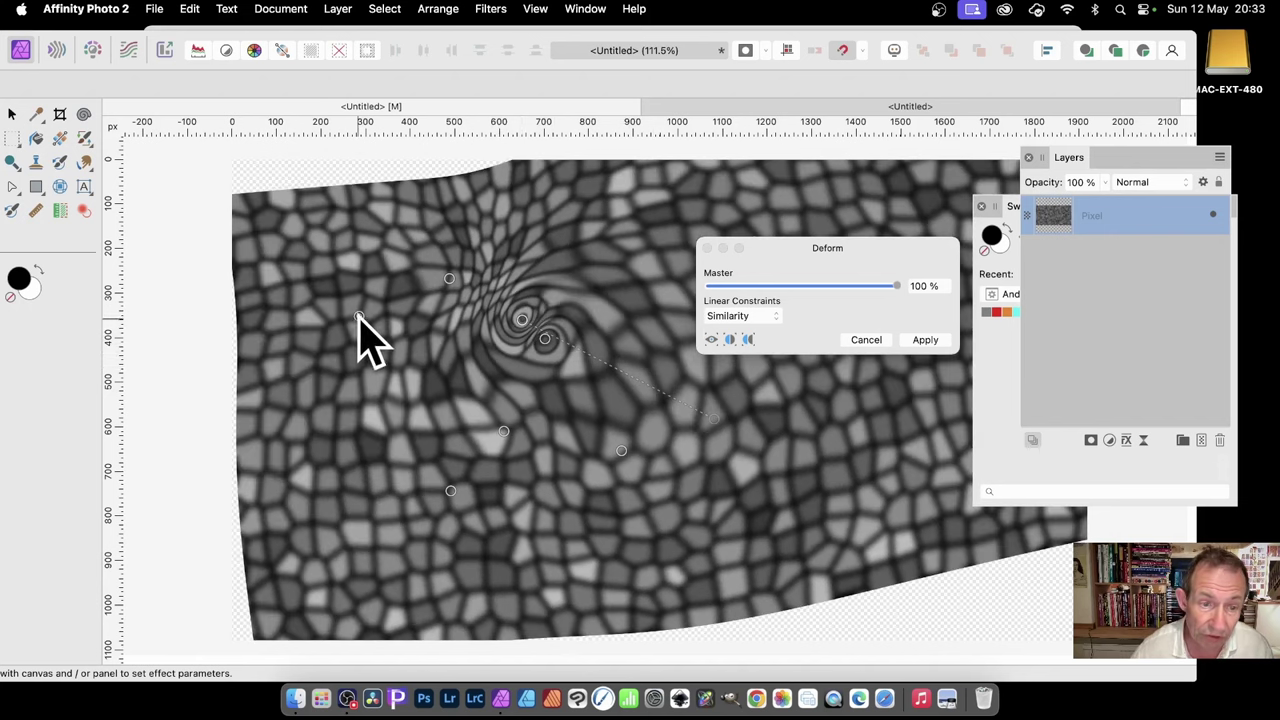
left_click_drag(358, 317, 281, 247)
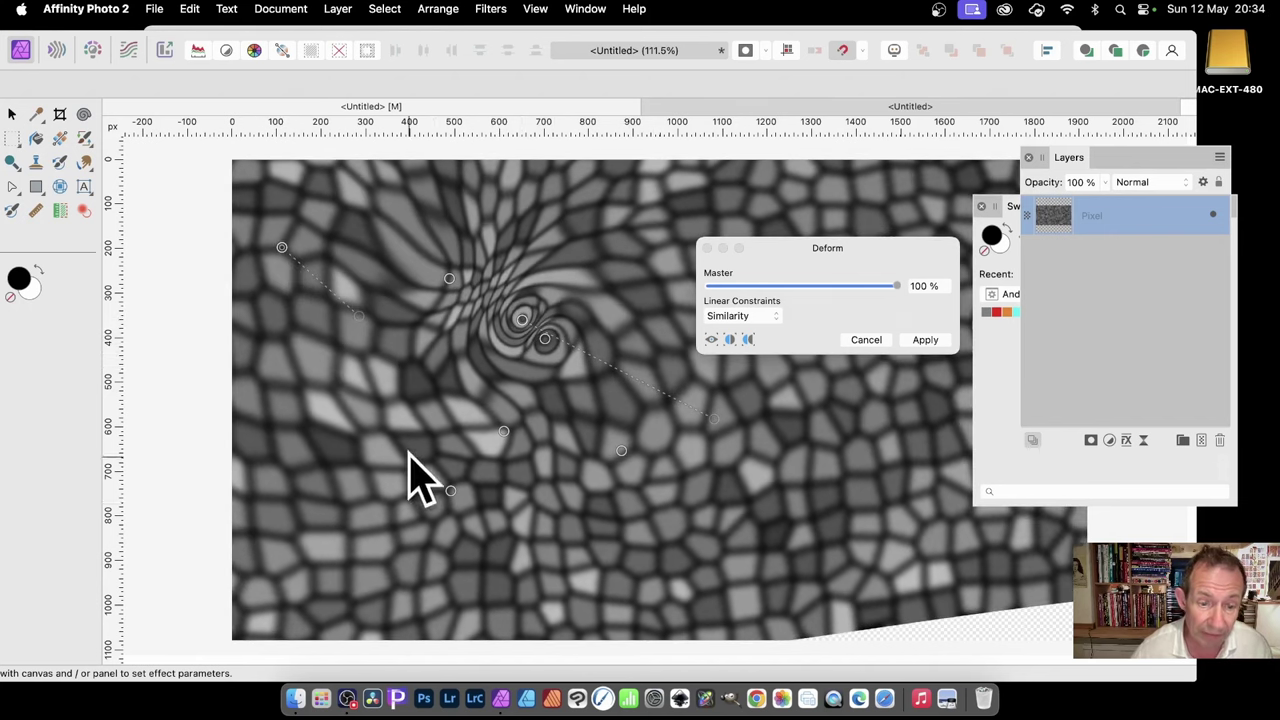
left_click(395, 456)
left_click_drag(395, 456, 320, 515)
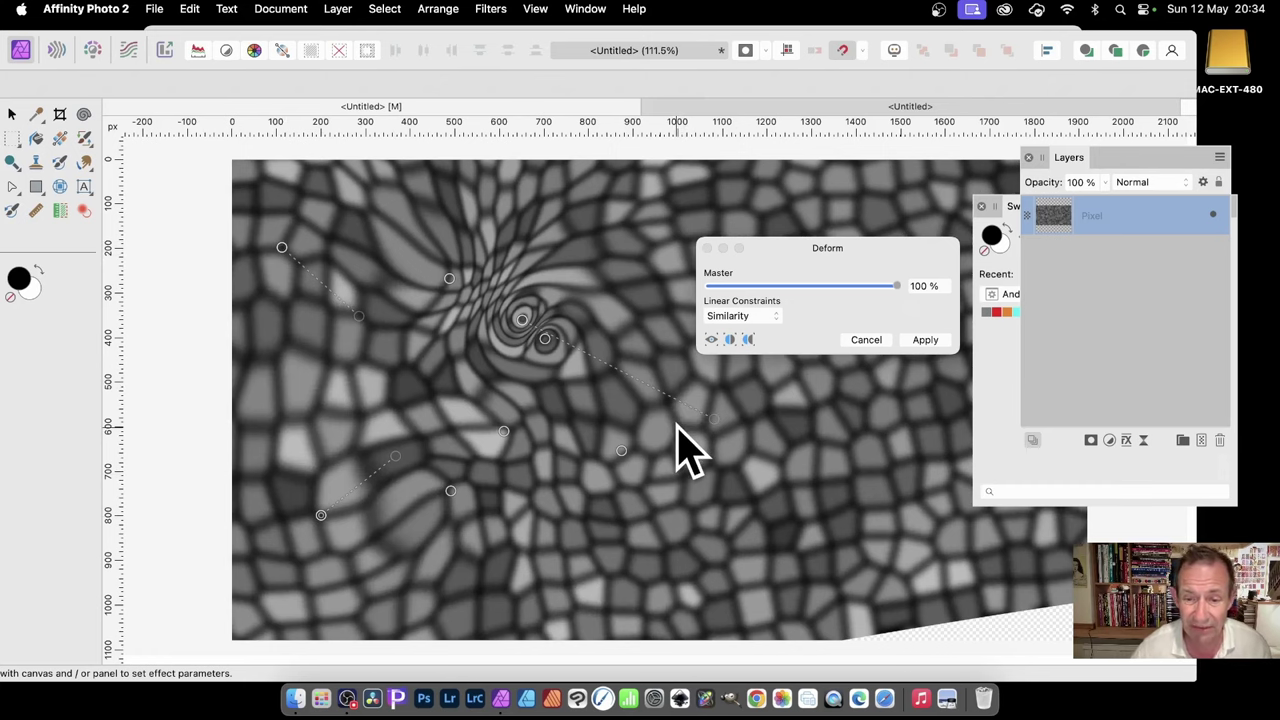
left_click(677, 428)
left_click_drag(676, 428, 800, 515)
- Add pins on the right and drag pins near the centre to twirl the cells
left_click(798, 400)
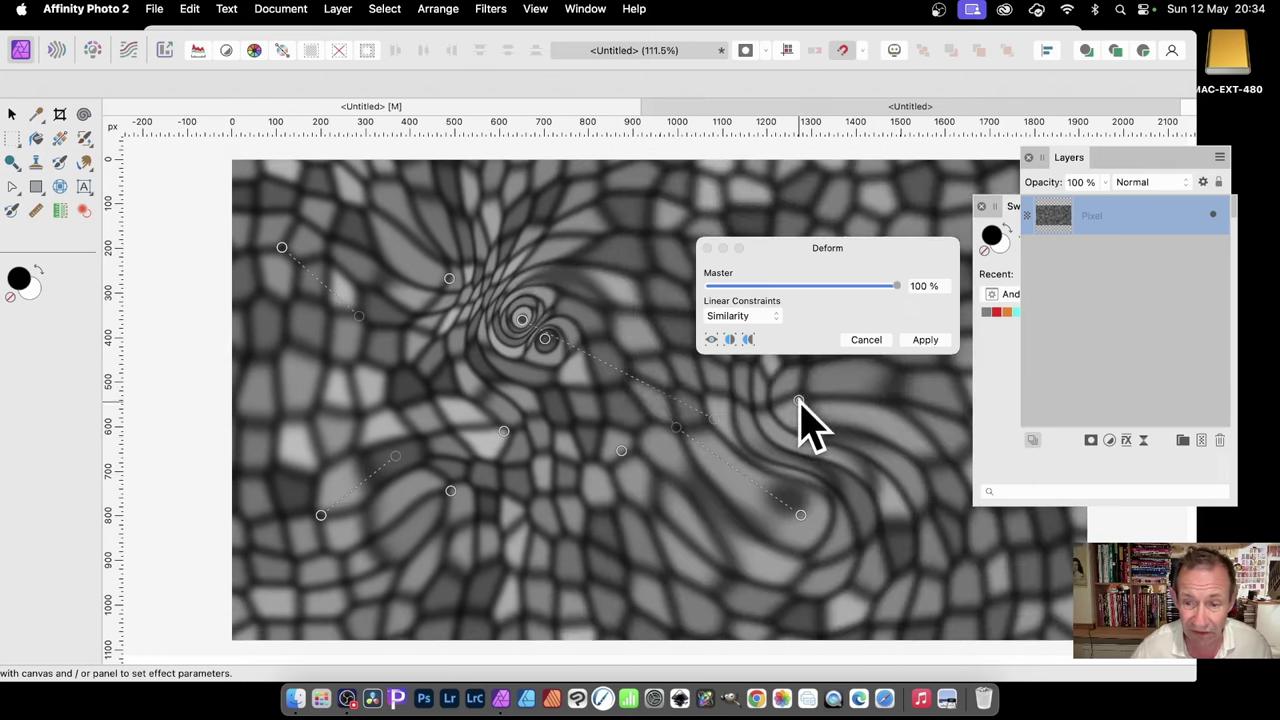
left_click(664, 354)
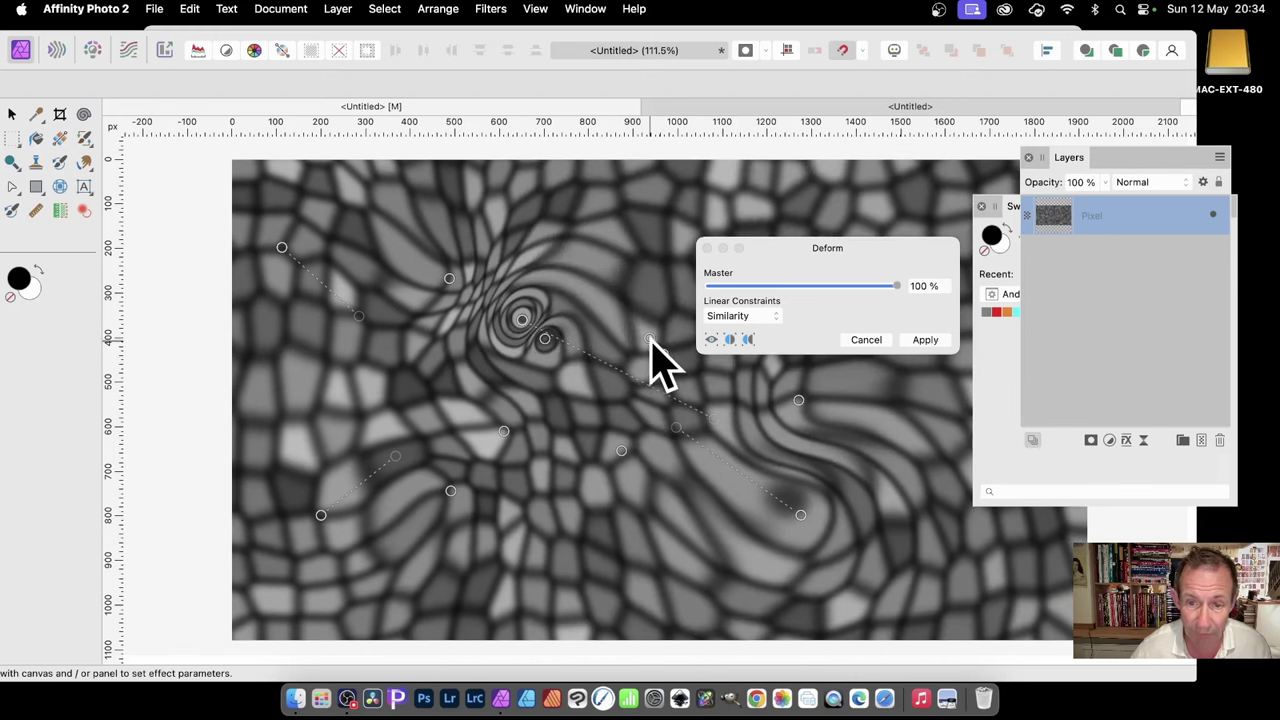
left_click_drag(661, 384, 688, 400)
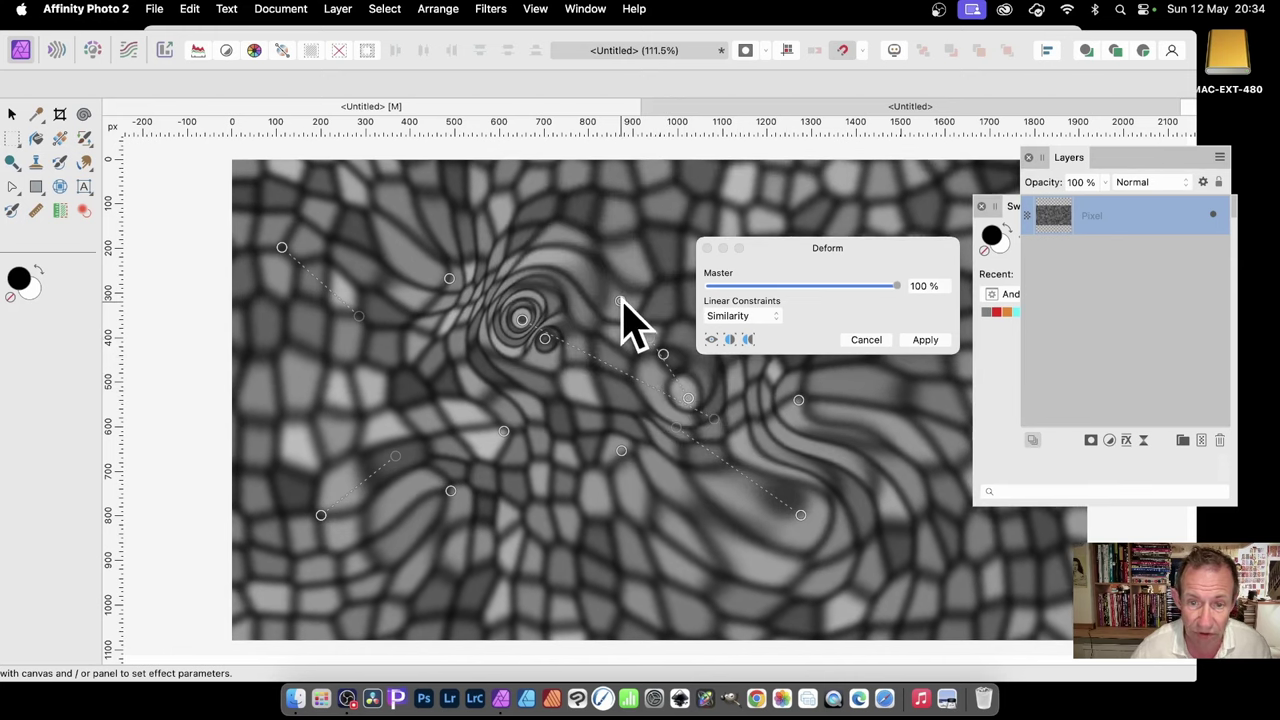
left_click_drag(621, 300, 697, 371)
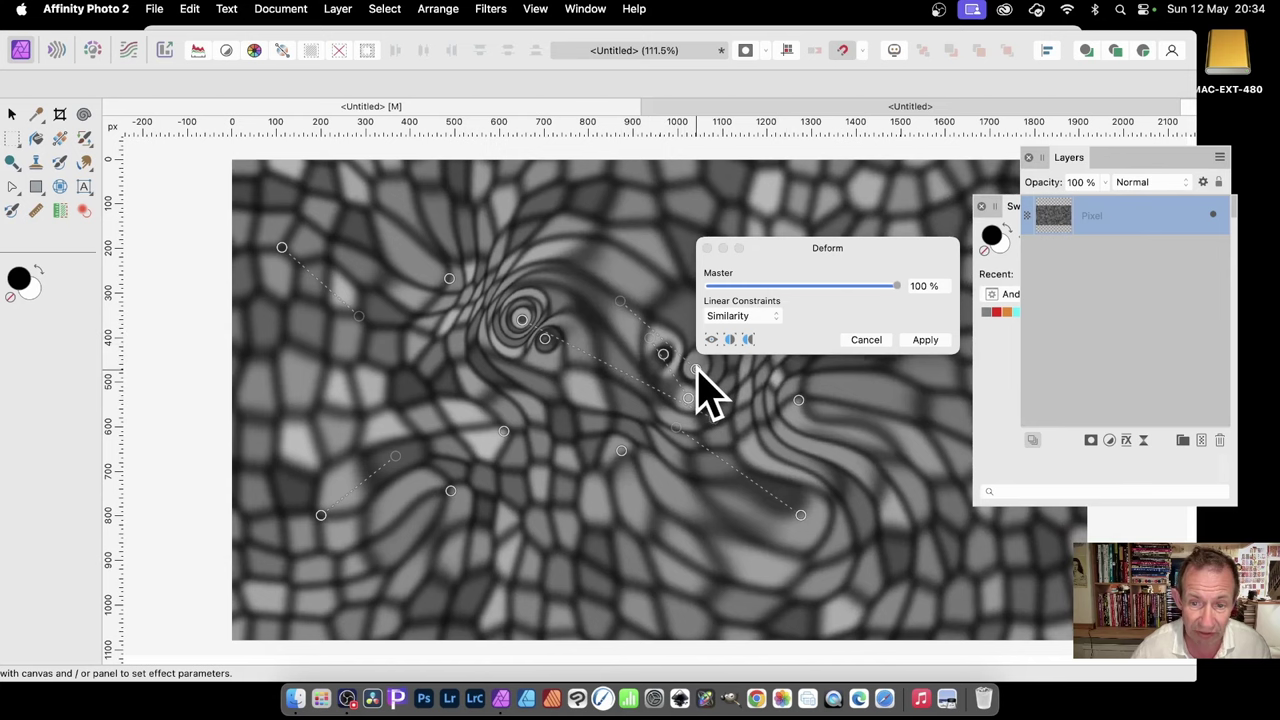
left_click_drag(548, 478, 601, 425)
left_click_drag(515, 460, 485, 410)
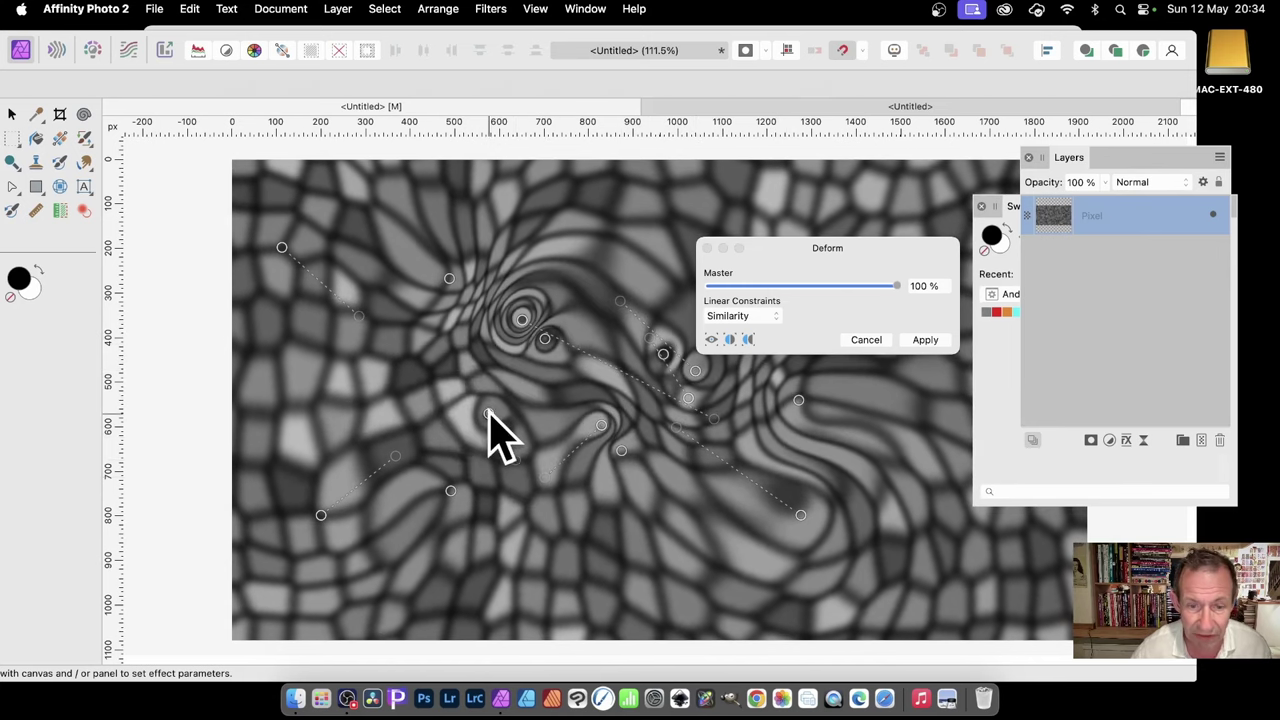
left_click(923, 342)
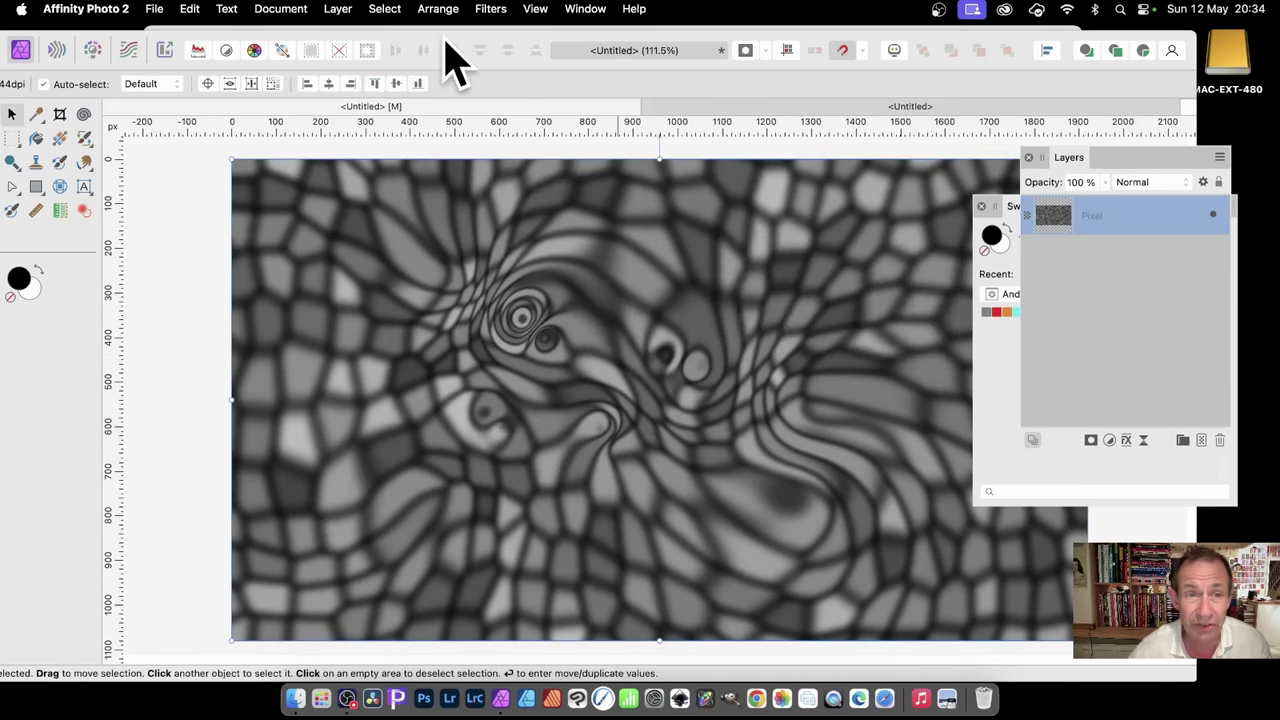
left_click(500, 10)
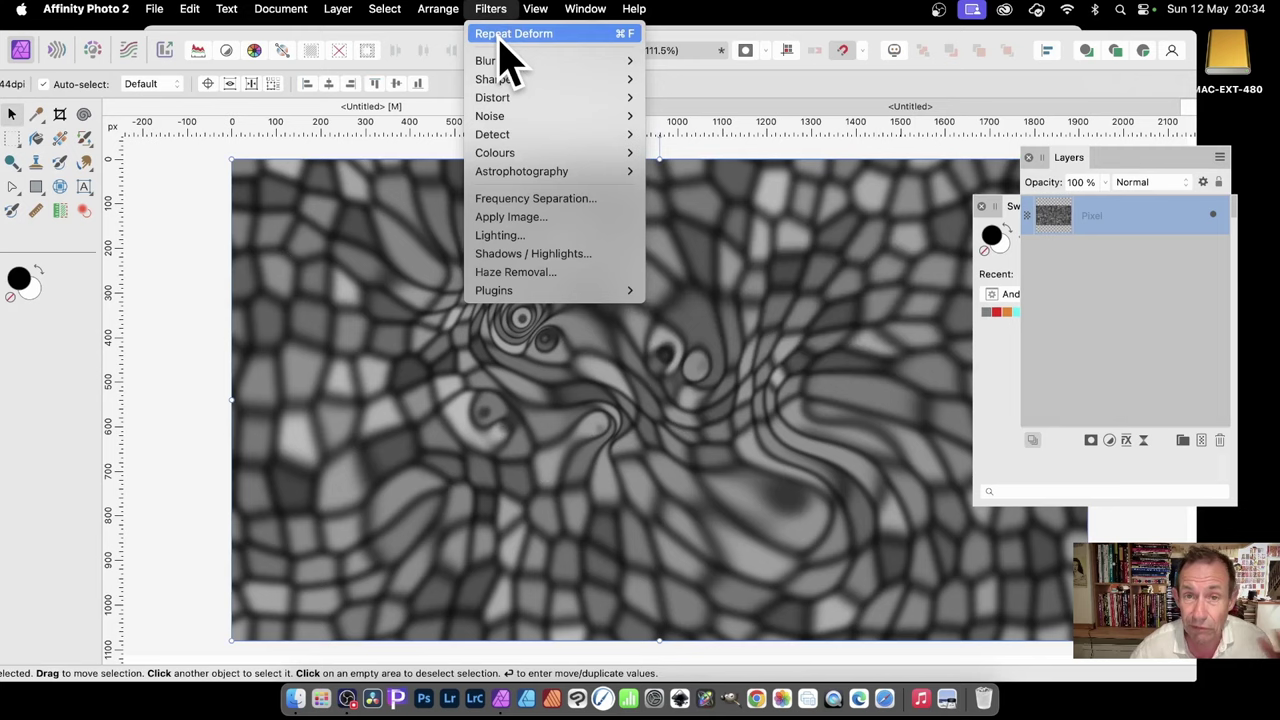
left_click(502, 40)
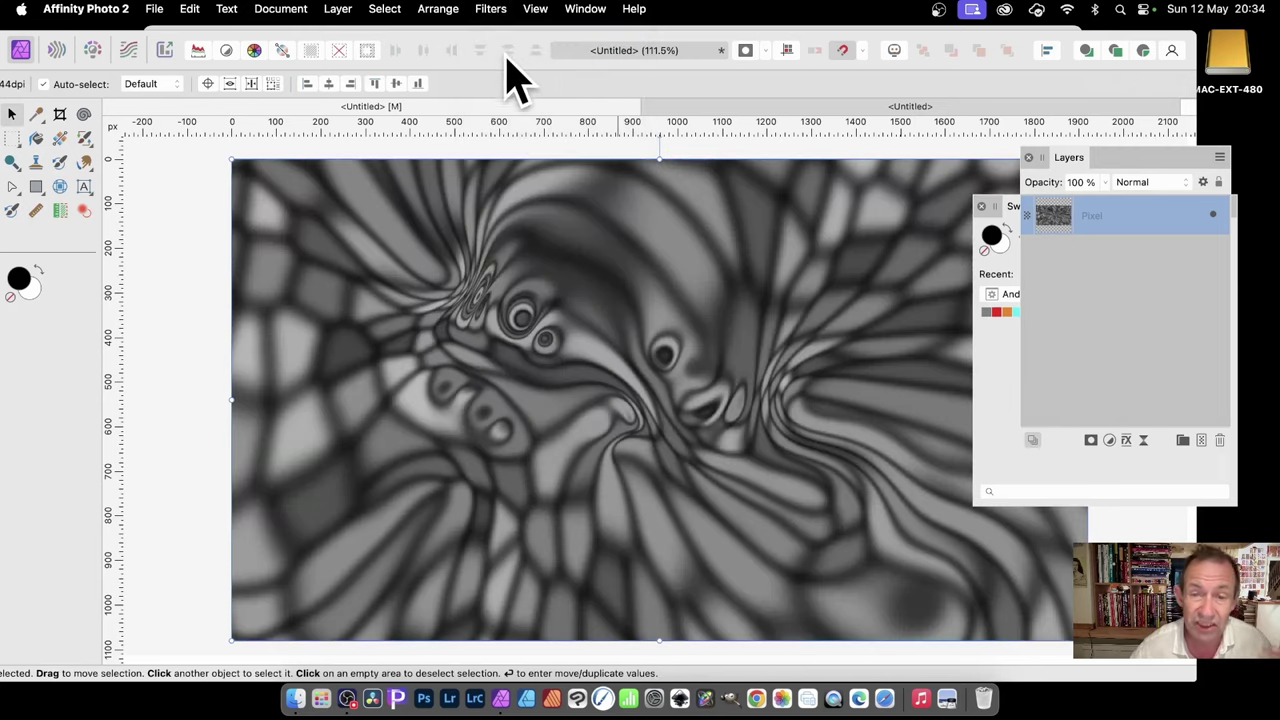
key("super+z")
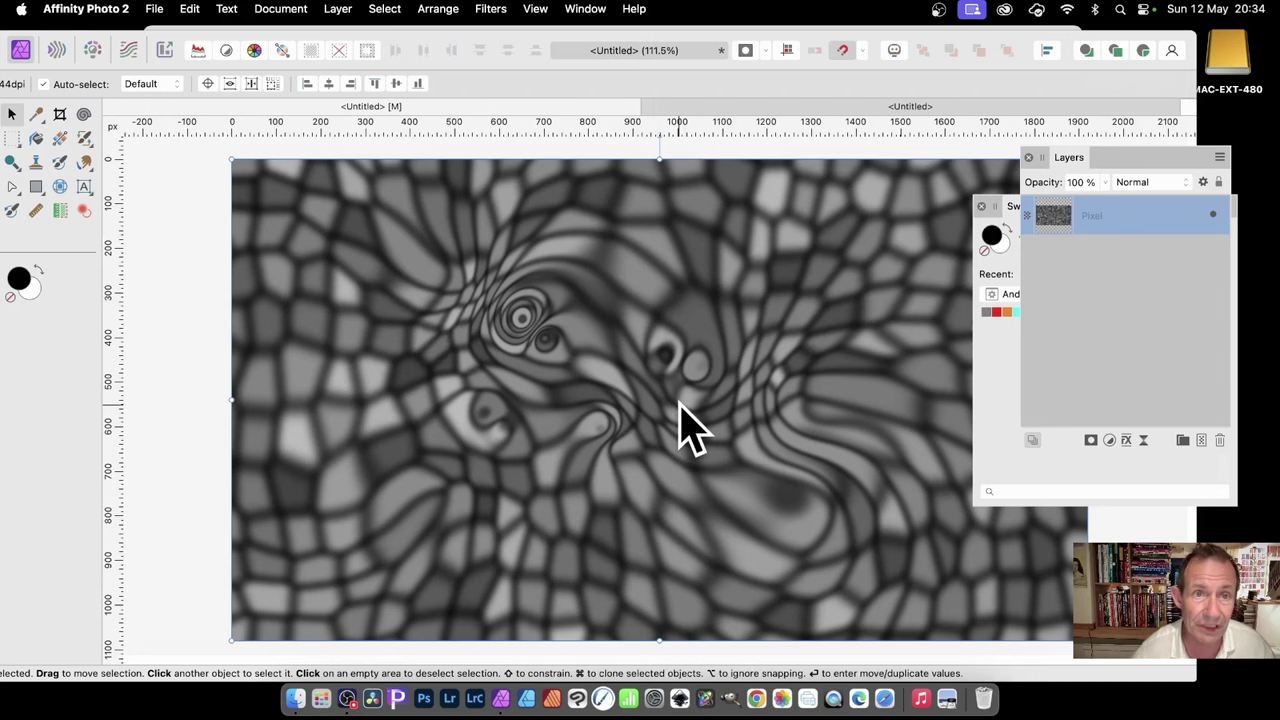
- Select the bright cells by layer intensity and copy them
left_click(390, 10)
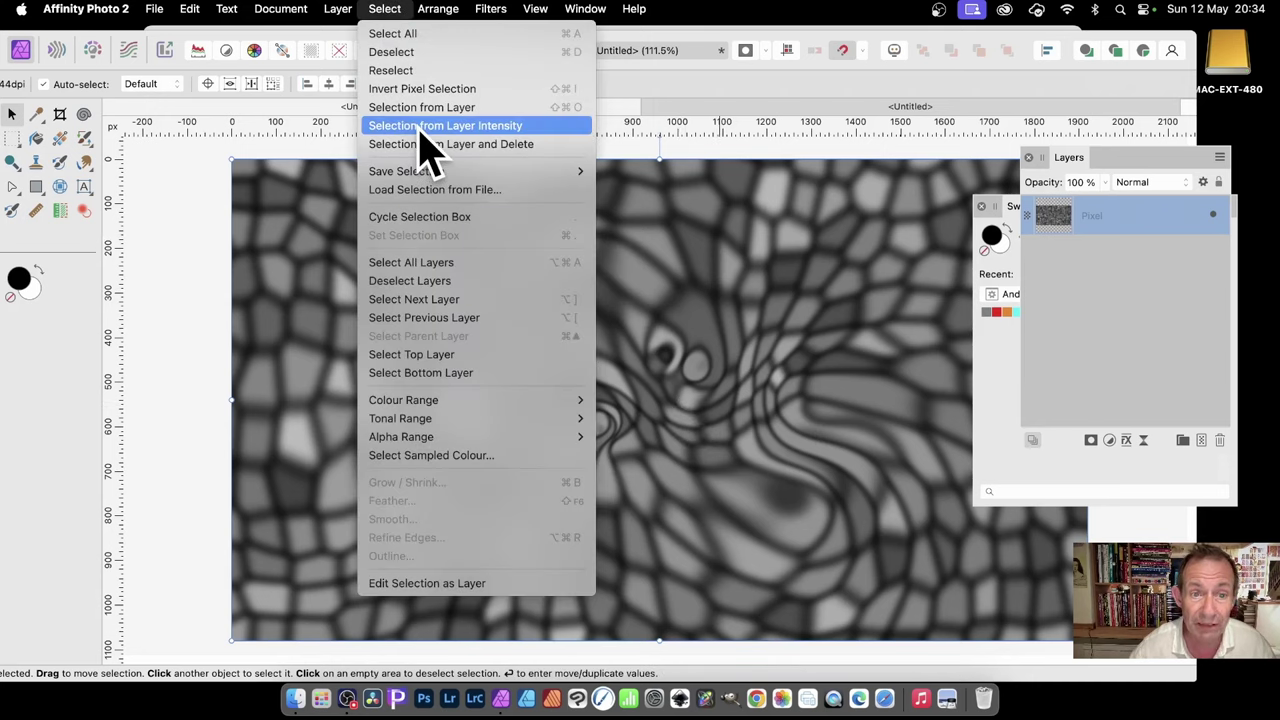
left_click(504, 130)
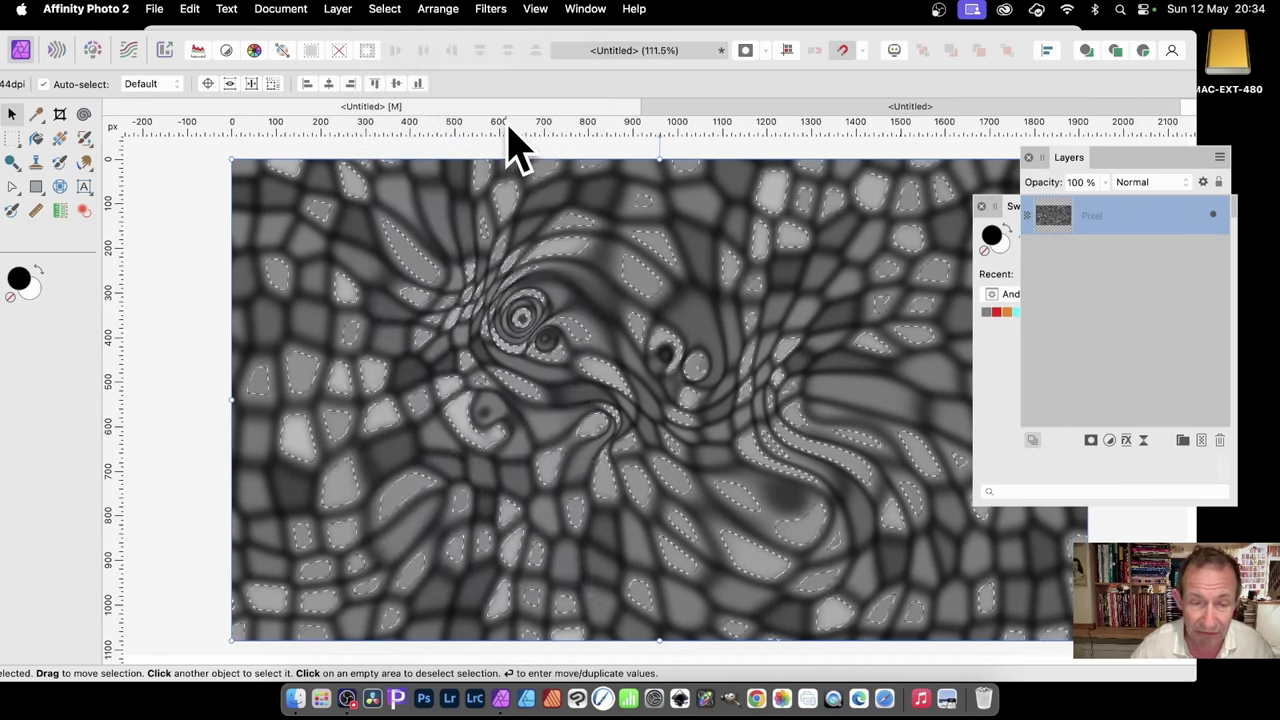
left_click(190, 9)
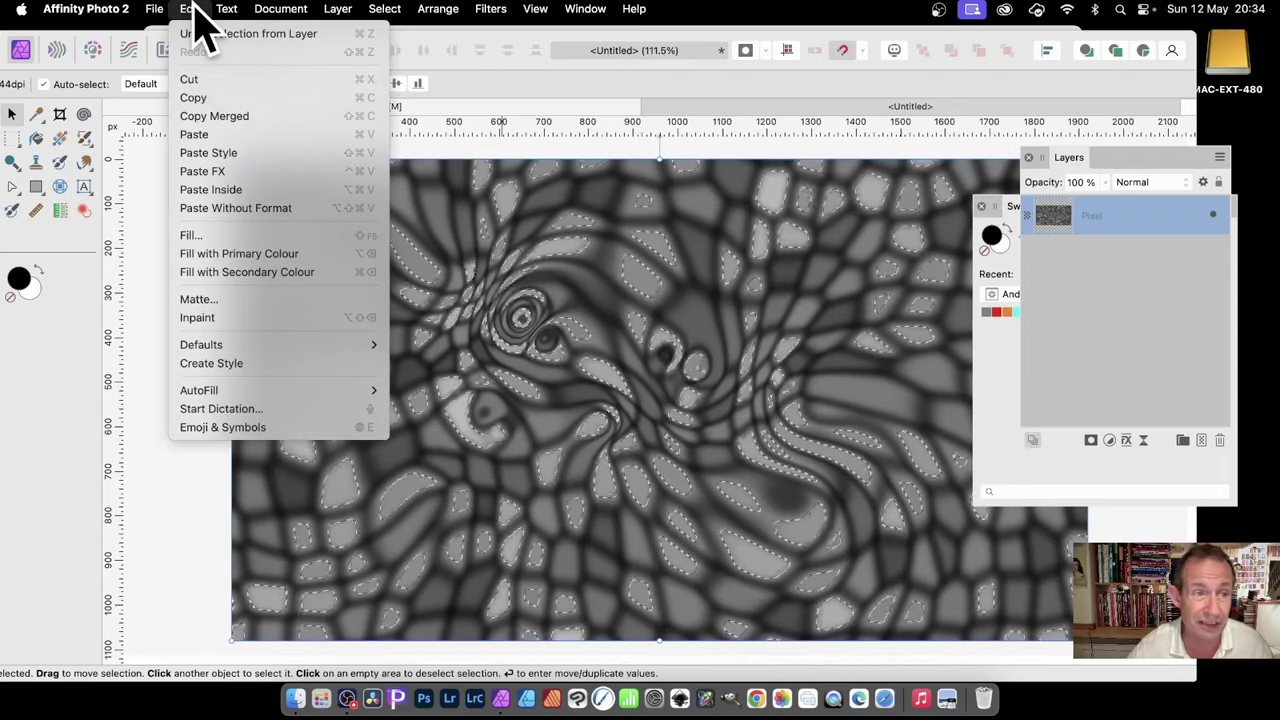
left_click(205, 97)
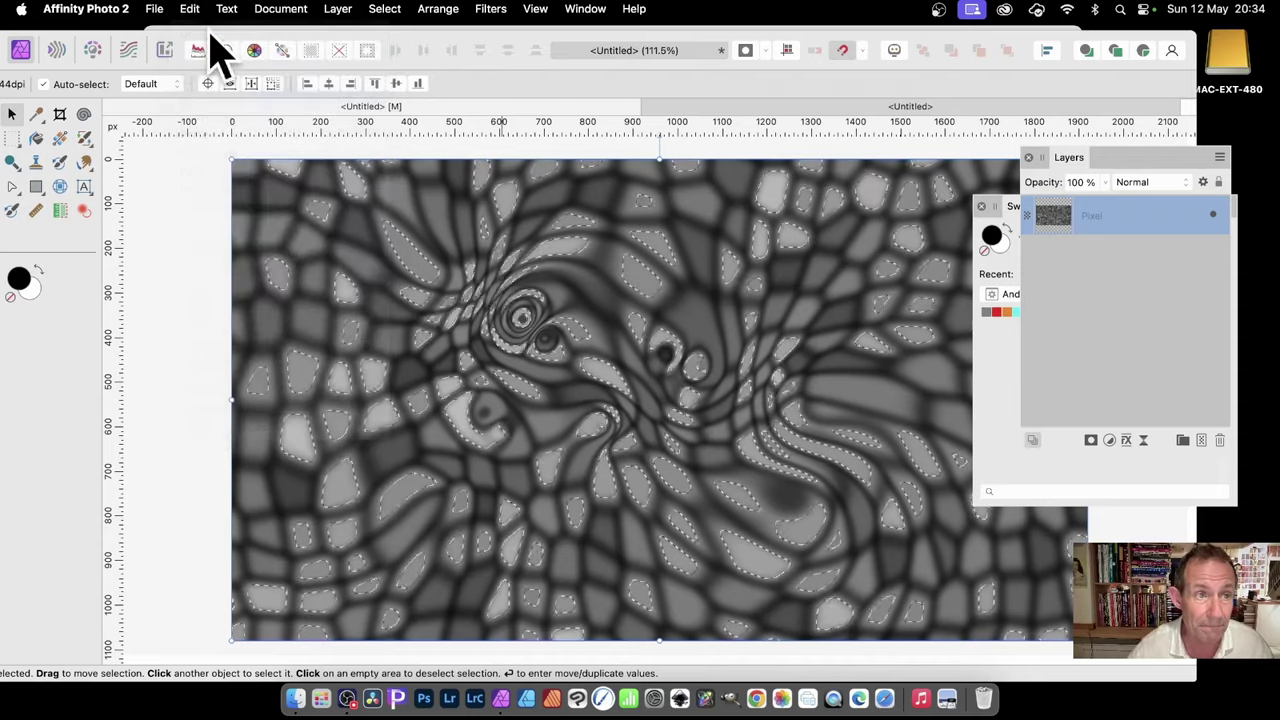
- Deselect and paste the copied texture as a new Pixel layer
left_click(388, 9)
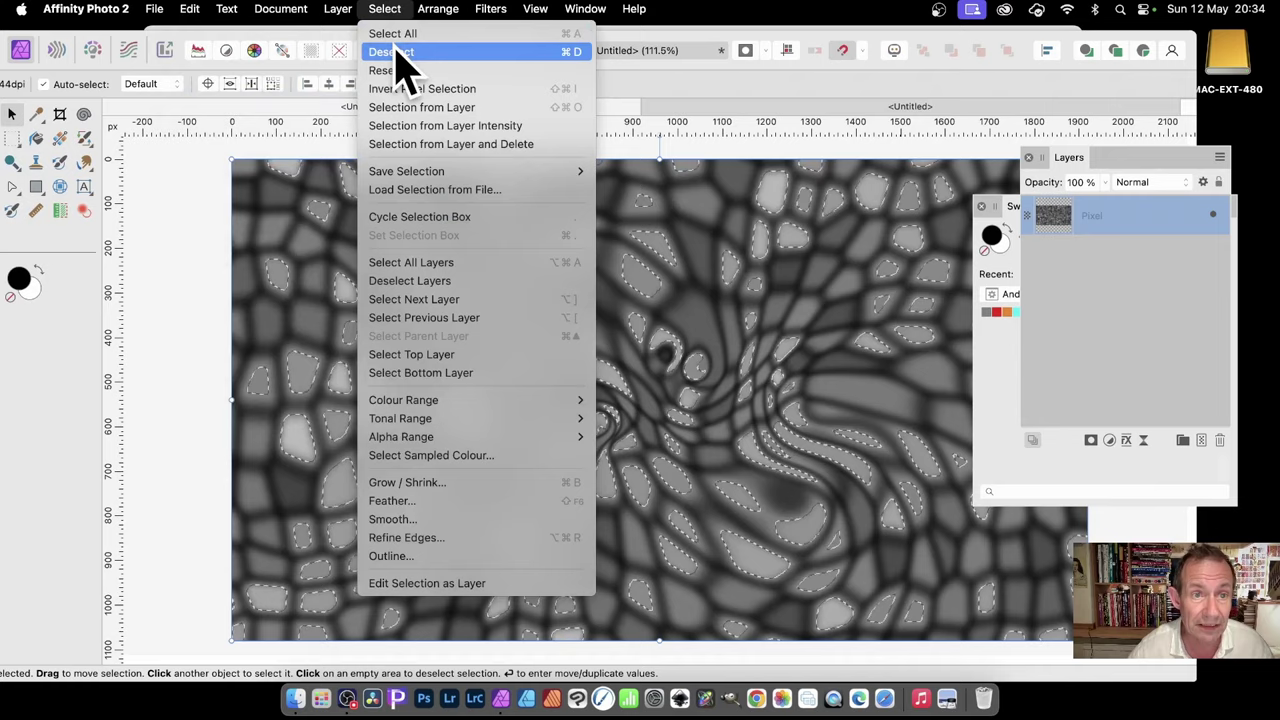
left_click(400, 50)
left_click(198, 10)
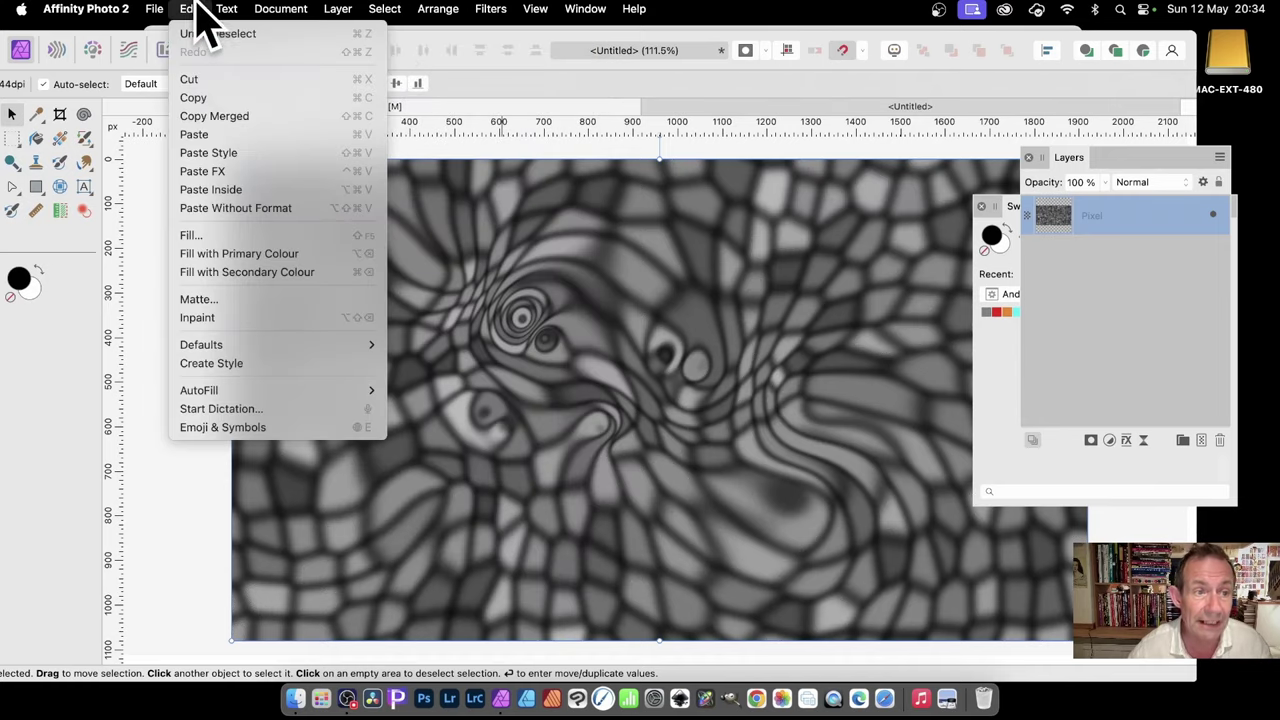
left_click(215, 137)
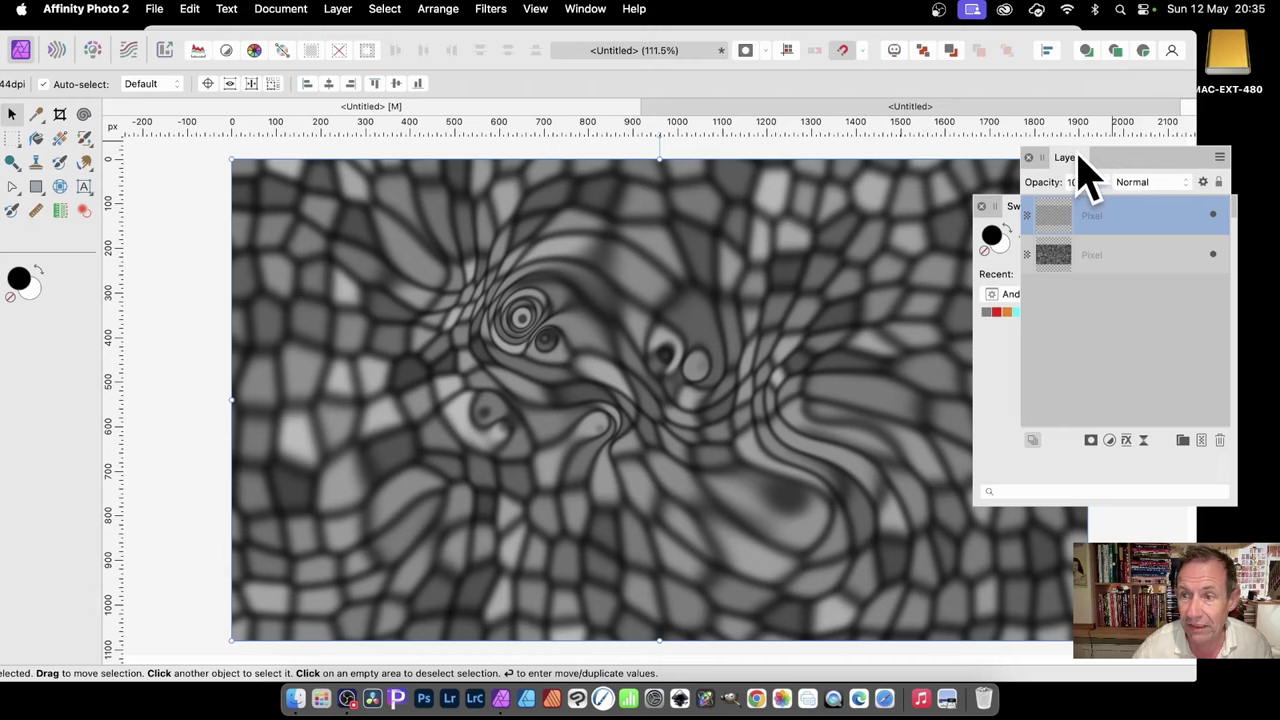
- Give the top layer a 3D effect of 25.9 px radius and an 8 px Pillow Bevel/Emboss
left_click_drag(1079, 160, 725, 138)
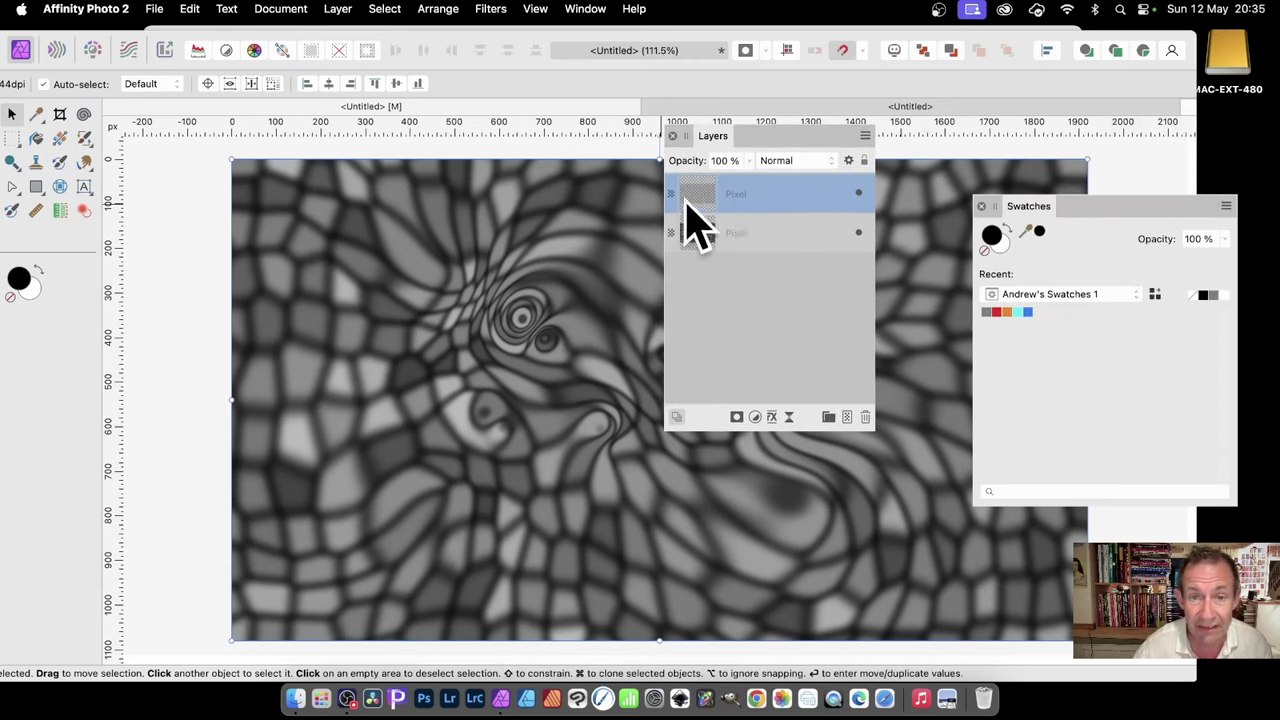
left_click(772, 417)
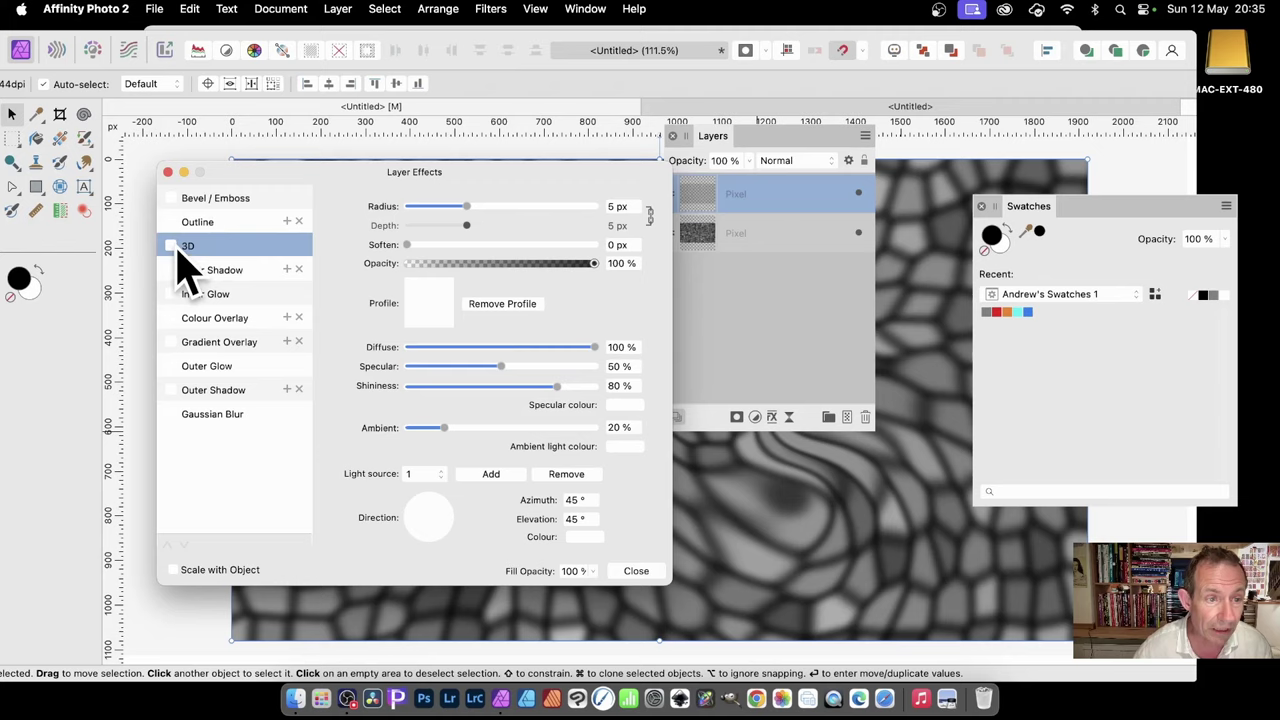
left_click_drag(272, 172, 770, 150)
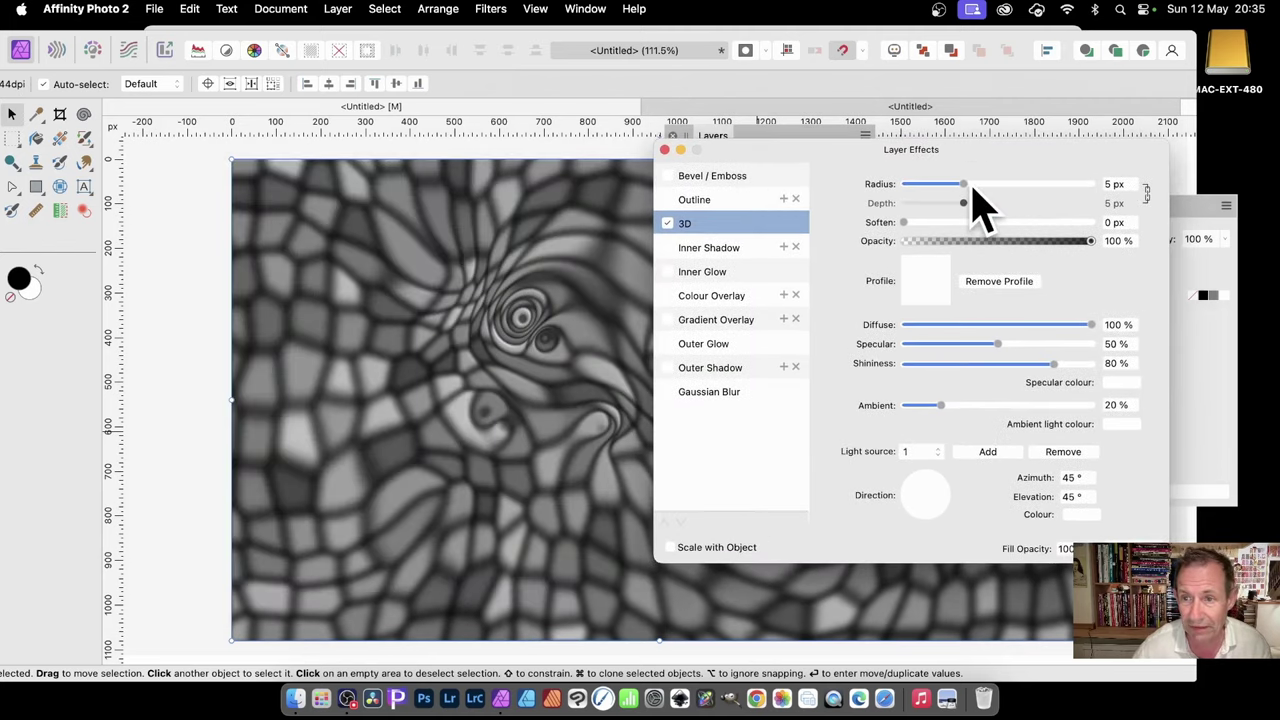
left_click_drag(972, 187, 1018, 186)
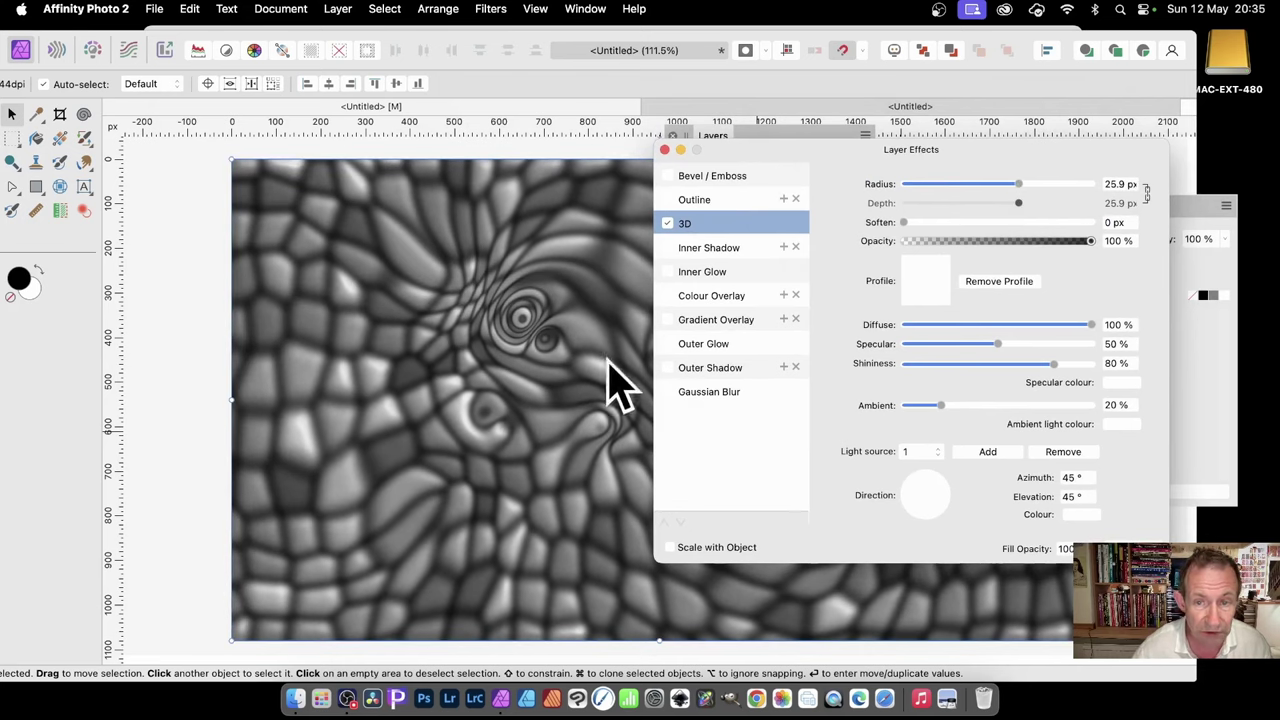
left_click(688, 176)
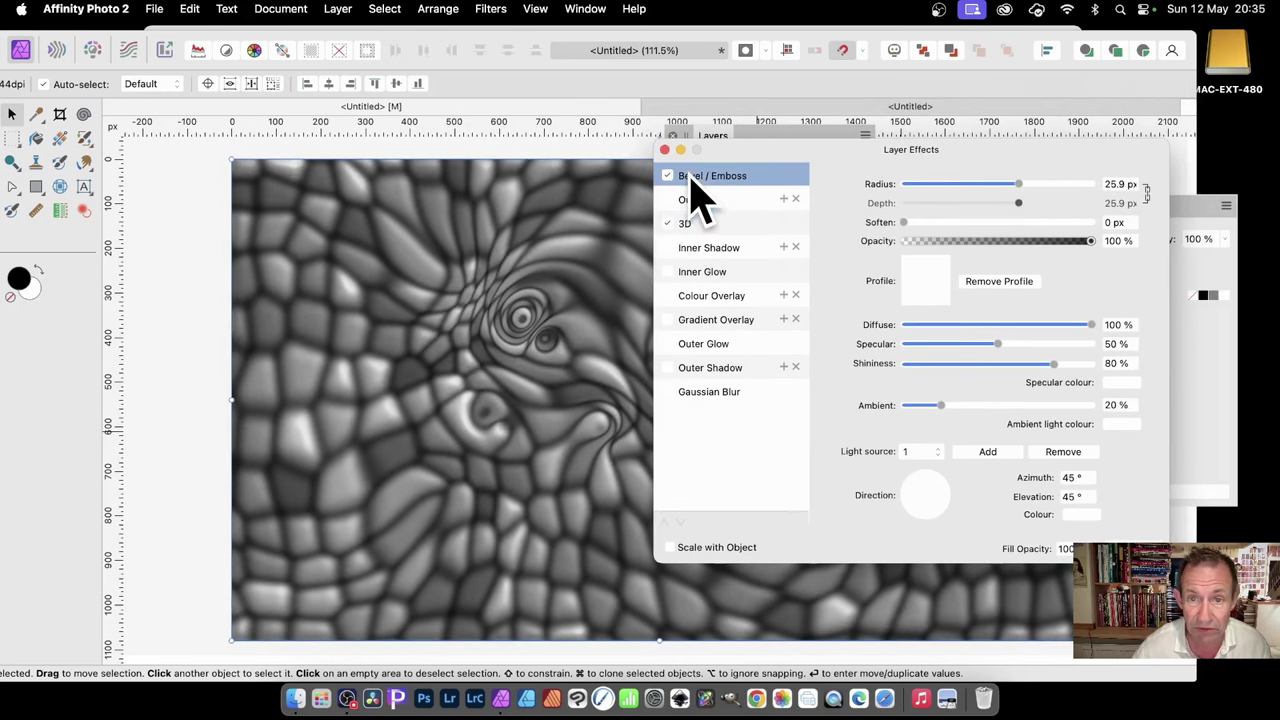
mouse_move(962, 203)
left_mouse_down()
mouse_move(1009, 206)
mouse_move(977, 206)
left_mouse_up()
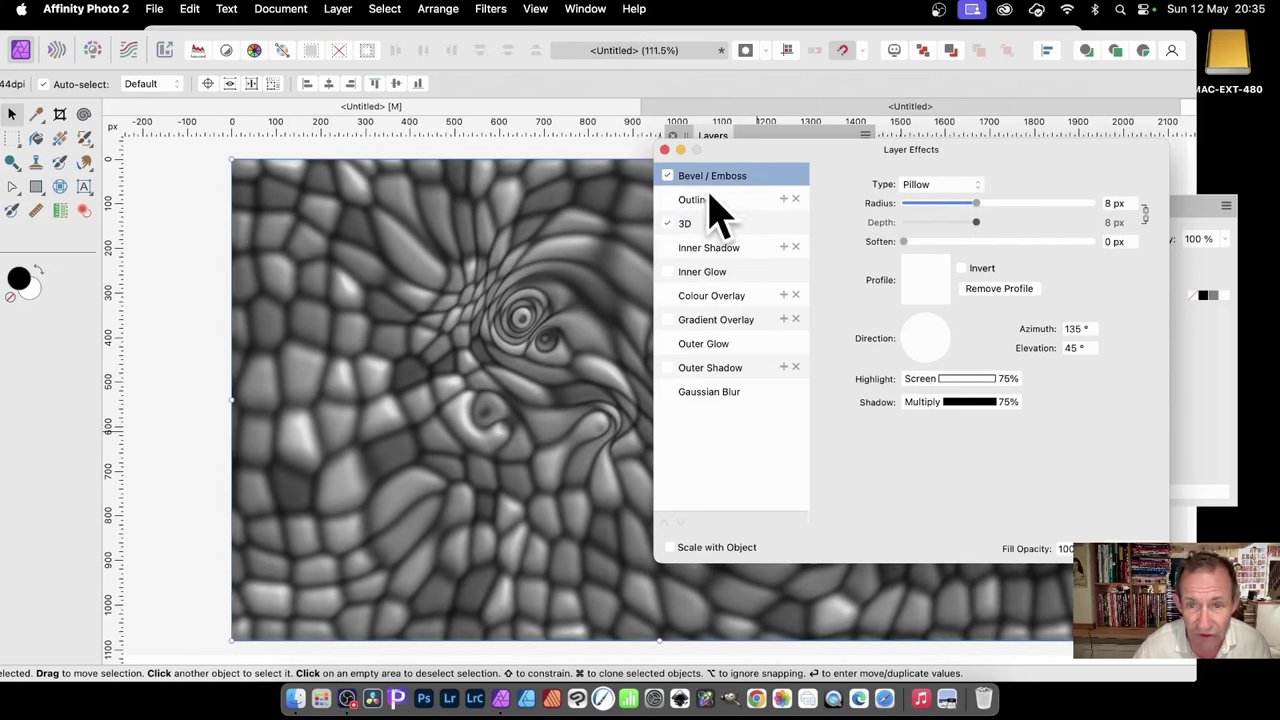
- Raise the 3D radius to 29.3 px and relight it from azimuth 158.5°, elevation 47.5°
left_click(775, 223)
left_click_drag(1019, 186, 1027, 186)
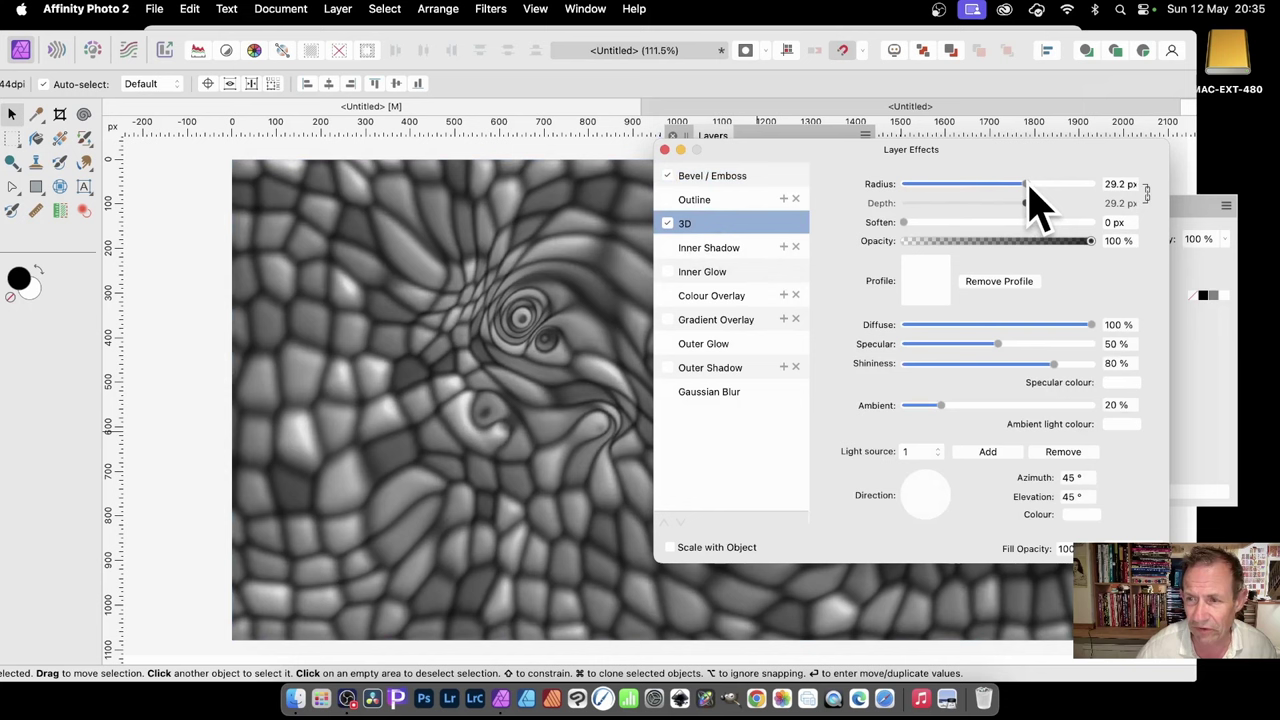
mouse_move(916, 500)
left_mouse_down()
mouse_move(924, 490)
mouse_move(921, 518)
mouse_move(911, 491)
mouse_move(920, 506)
left_mouse_up()
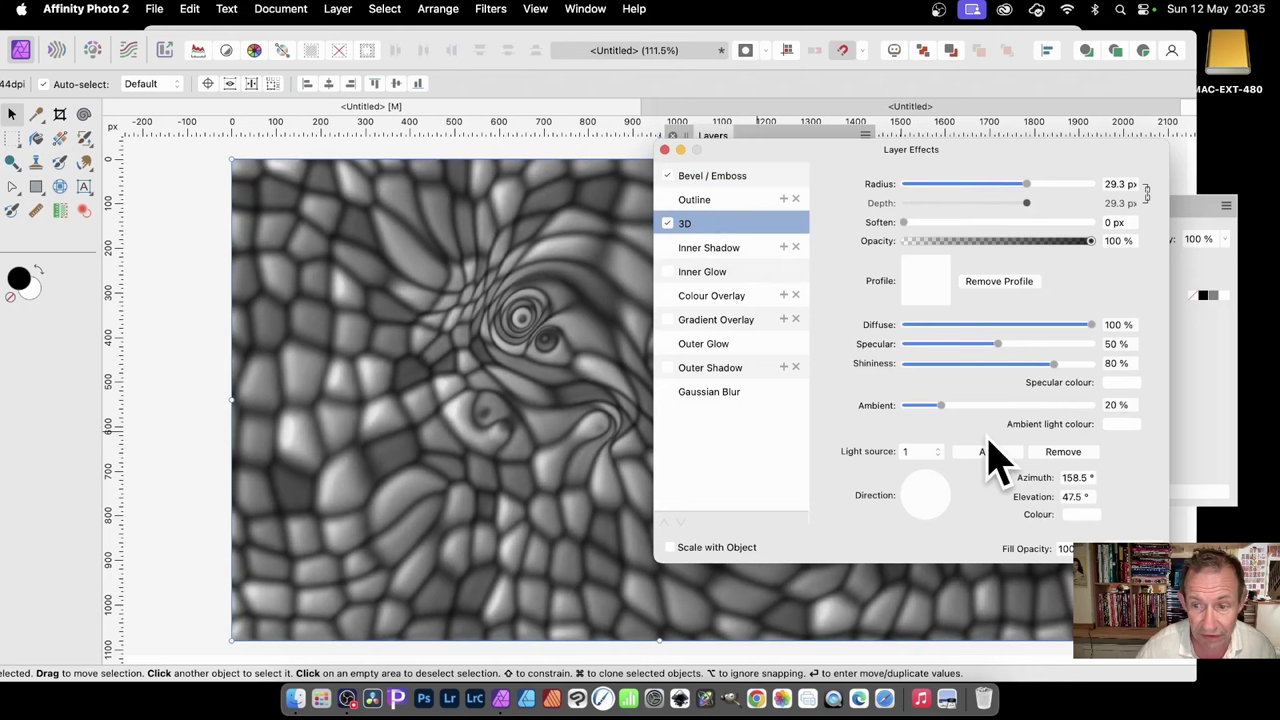
- Try several 3D profile presets, then remove the profile curve
left_click(928, 282)
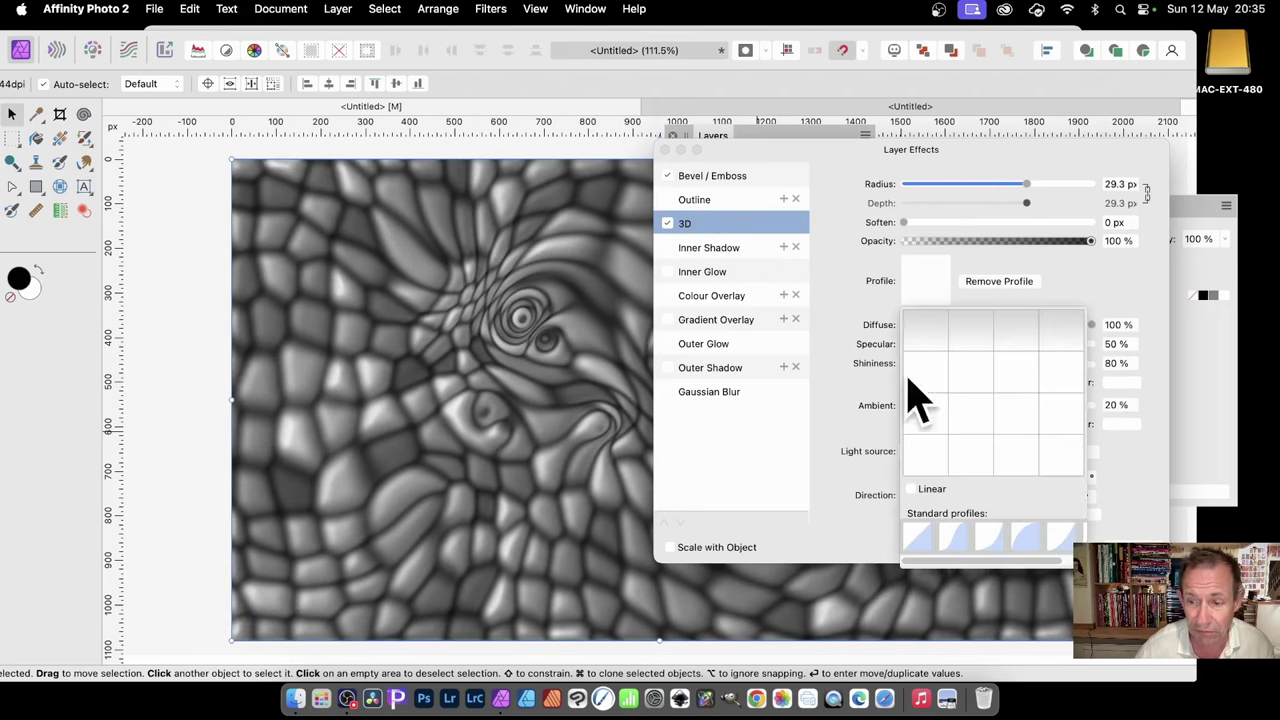
left_click(948, 545)
left_click(983, 542)
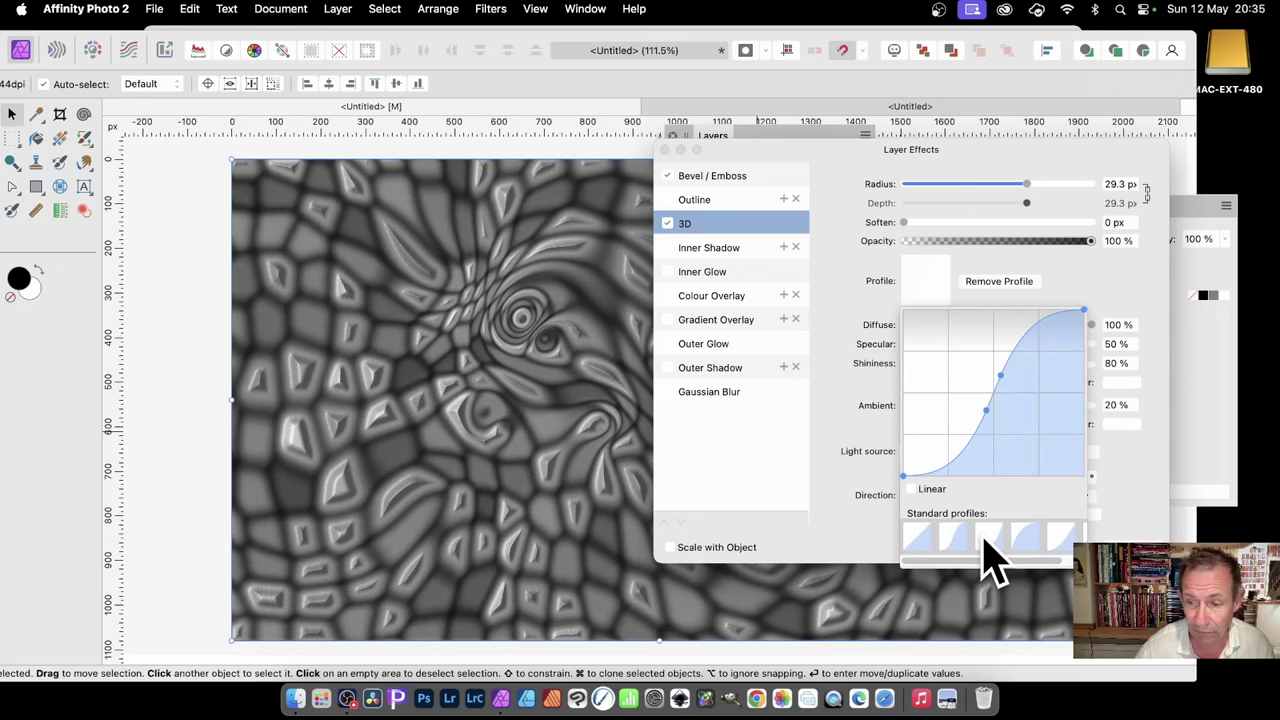
left_click(988, 541)
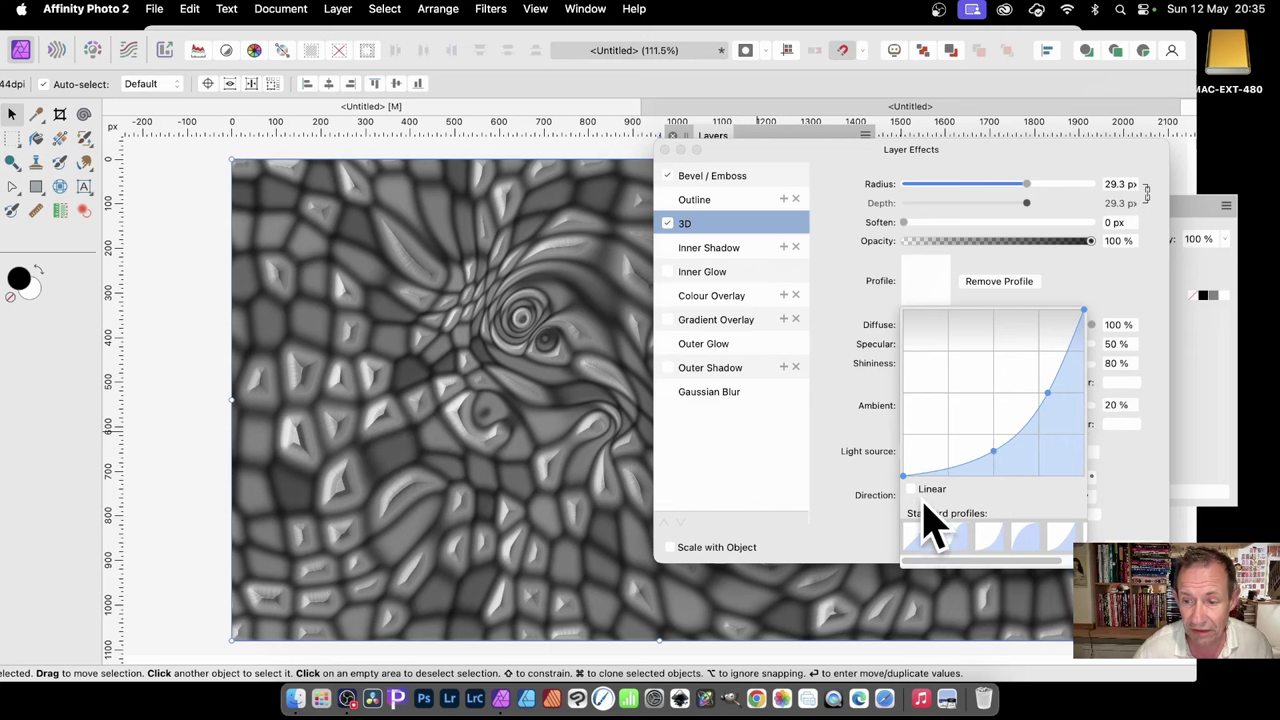
left_click(1000, 282)
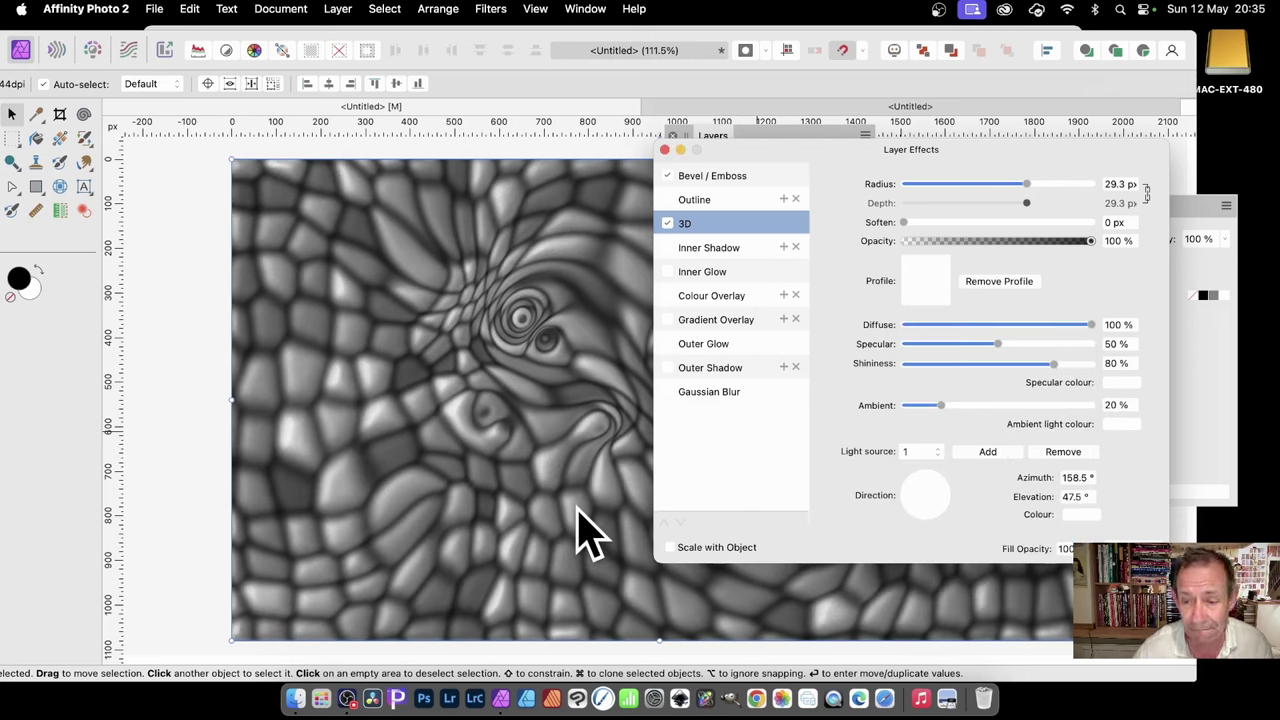
left_click(865, 136)
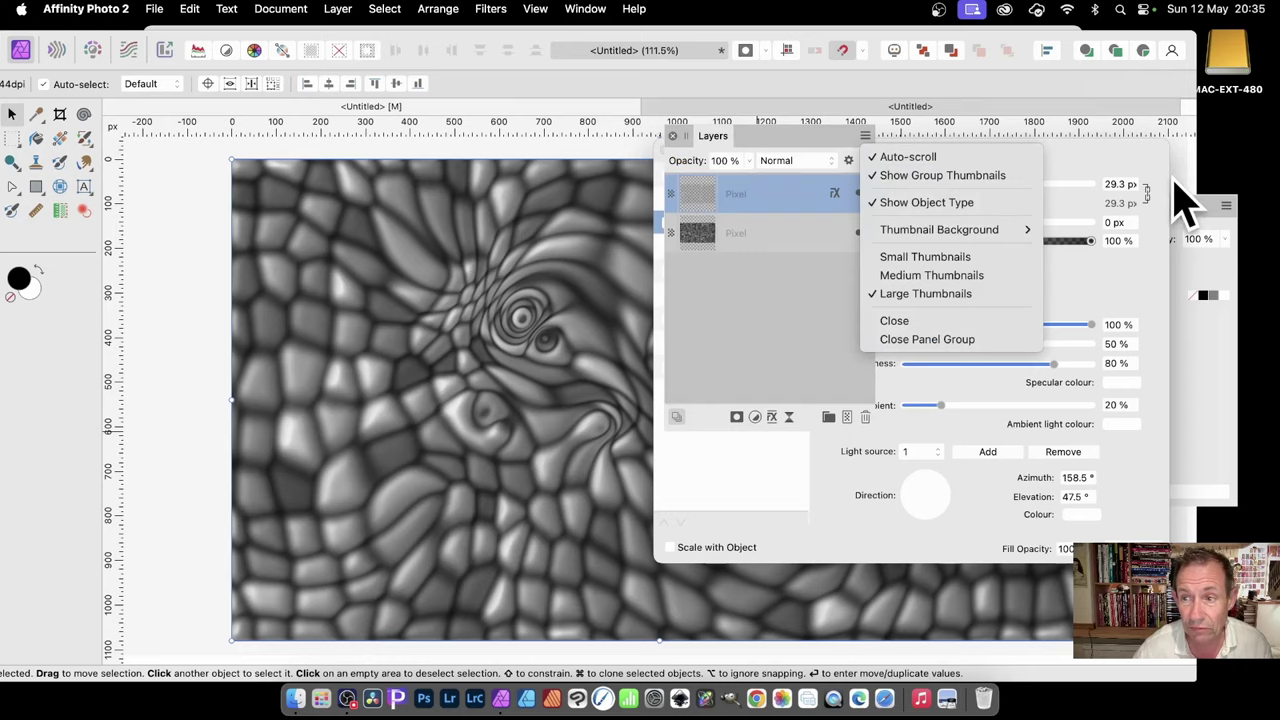
left_click_drag(1099, 147, 766, 95)
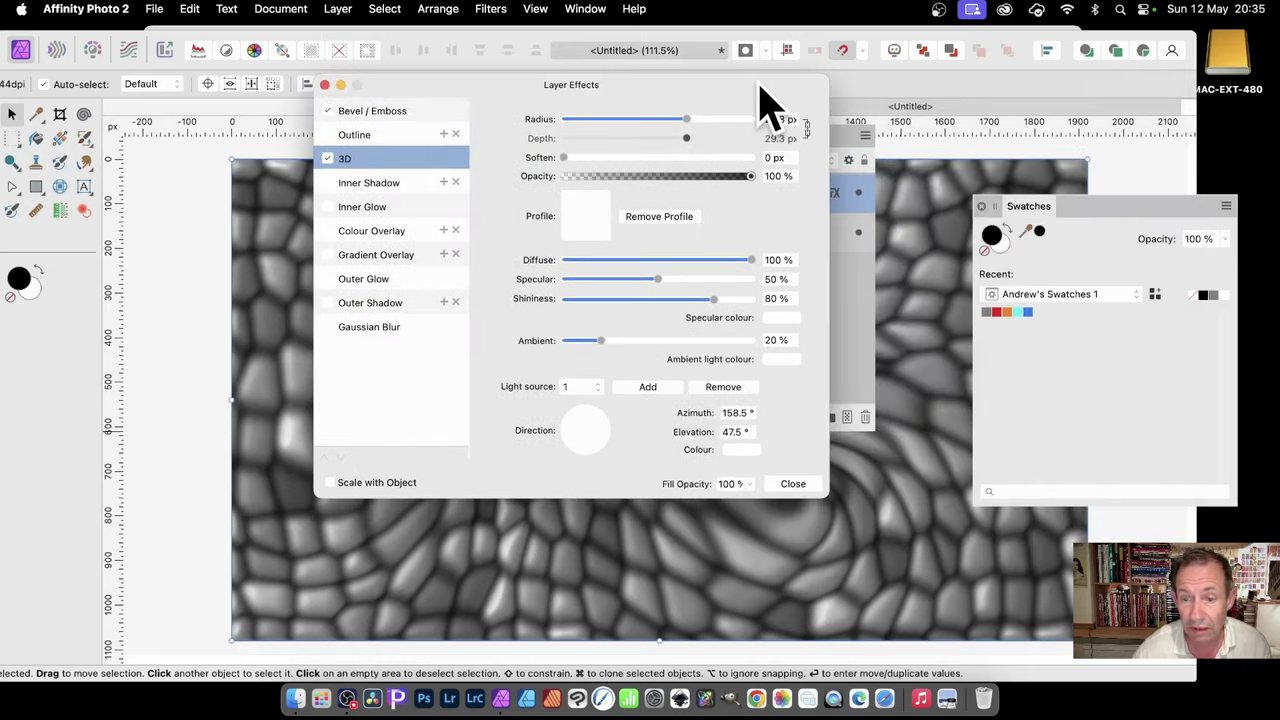
- Close Layer Effects and merge both Pixel layers with Merge Selected
left_click(792, 484)
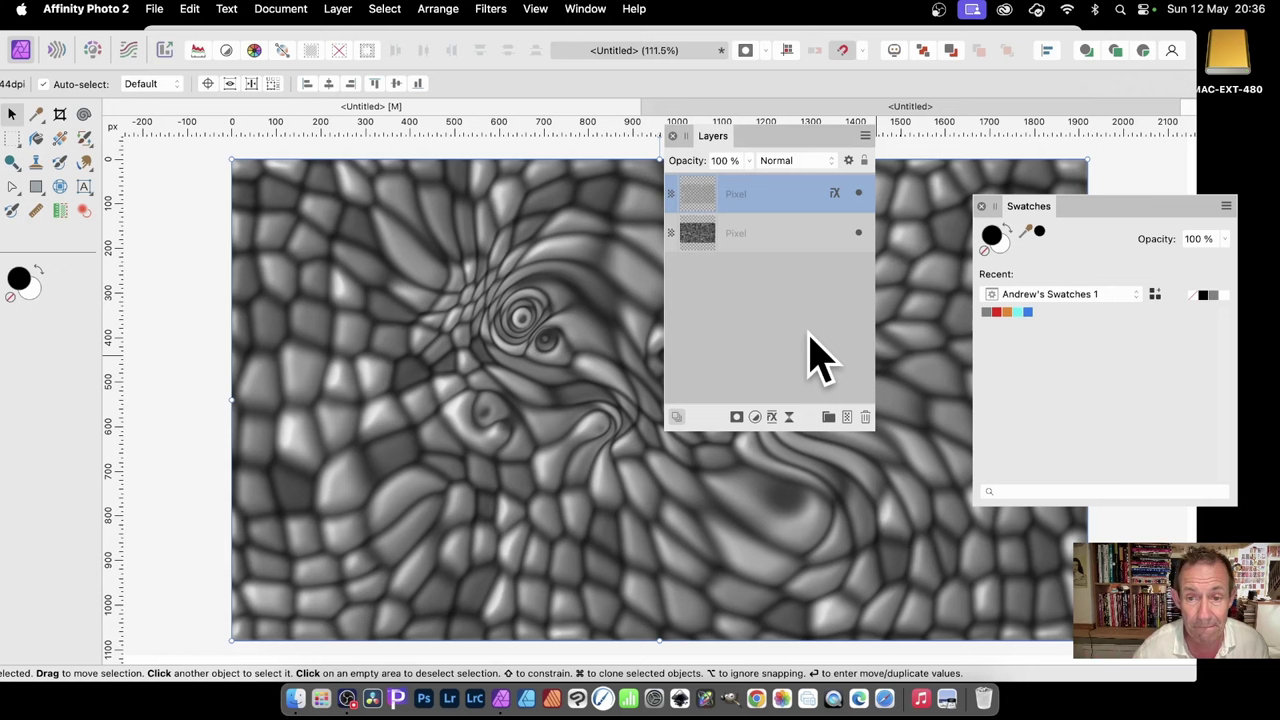
left_click(760, 232, "shift")
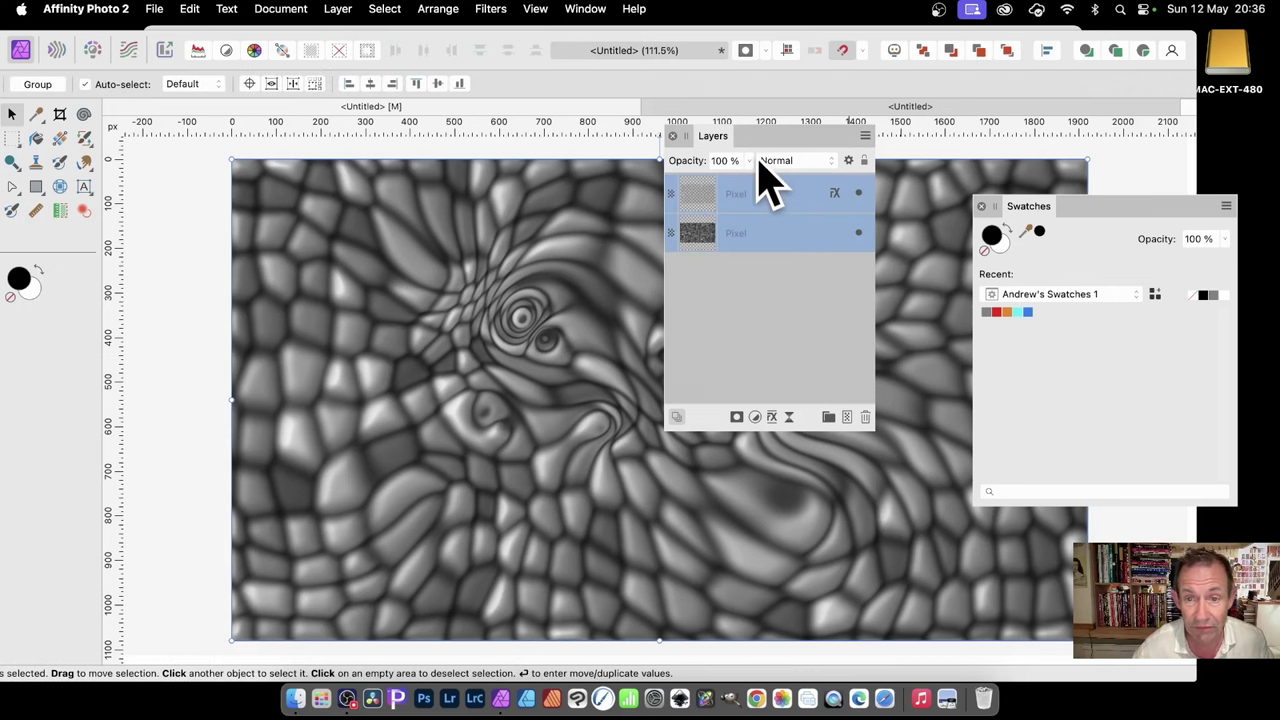
left_click(337, 10)
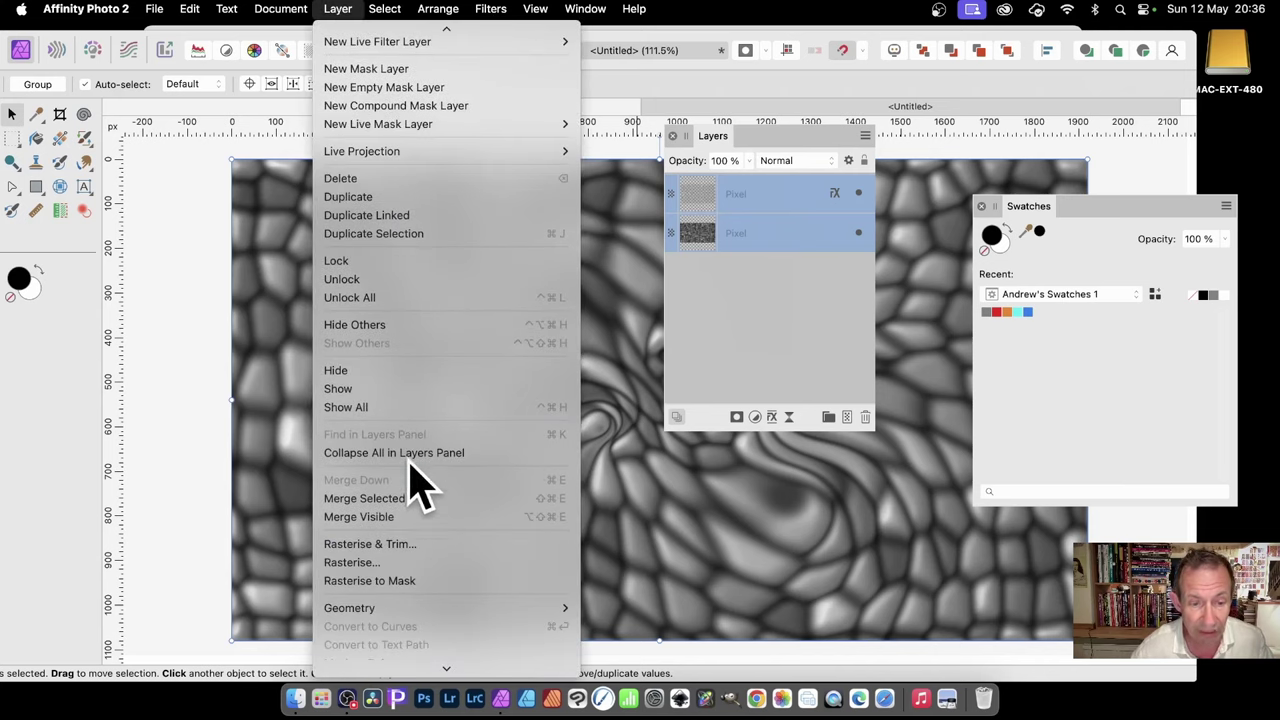
left_click(403, 499)
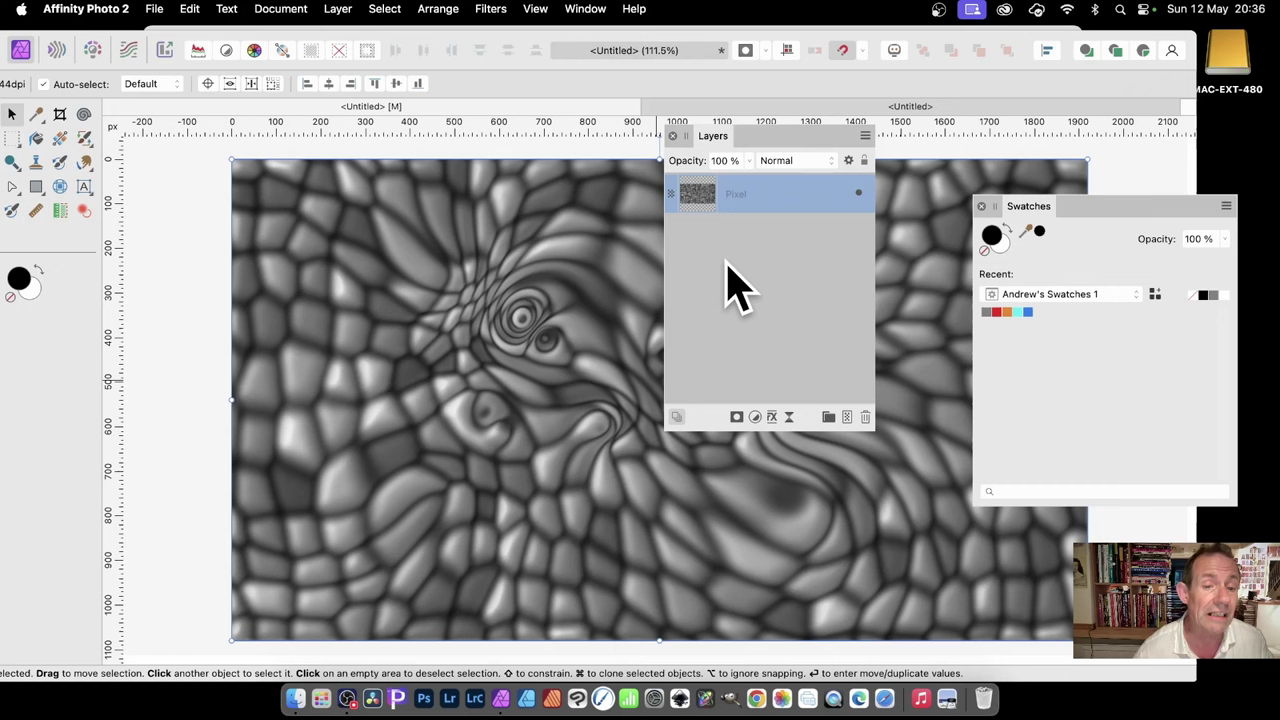
left_click_drag(770, 134, 912, 262)
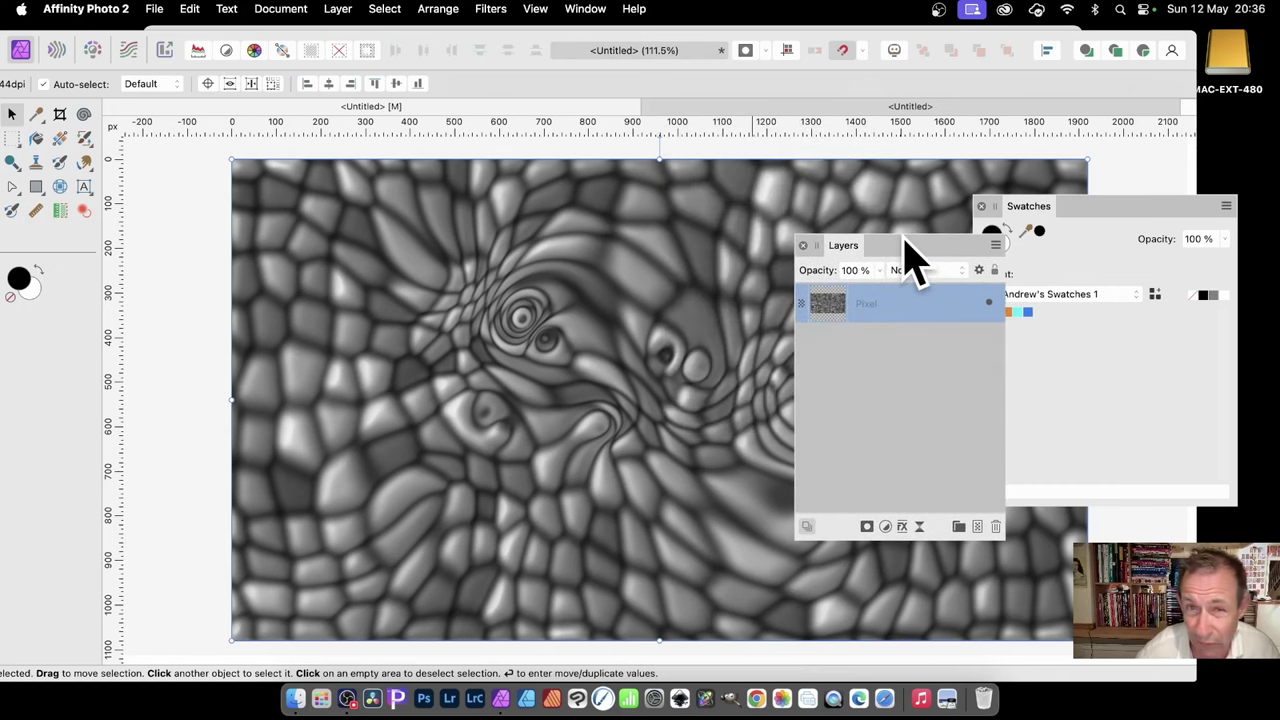